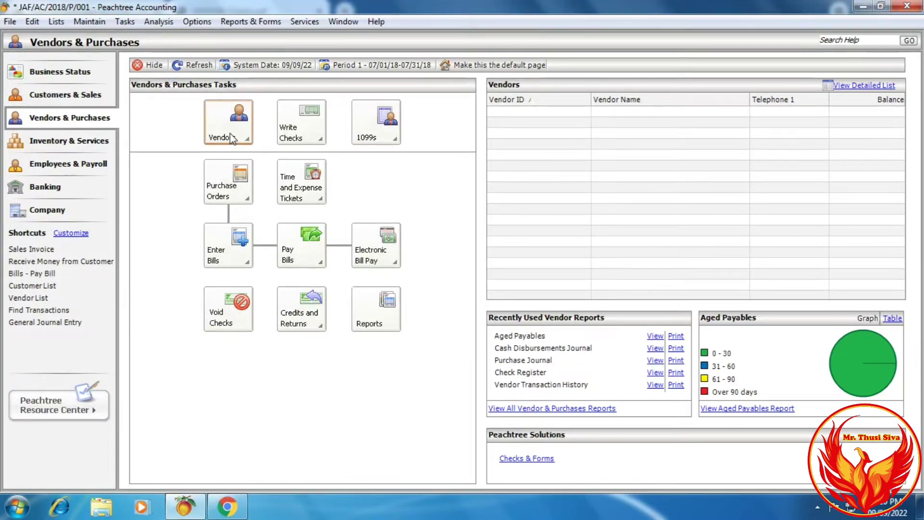
- Create a new vendor record and enter V1000 as the vendor ID, checking the VENDORr Details PDF in Chrome
click(248, 140)
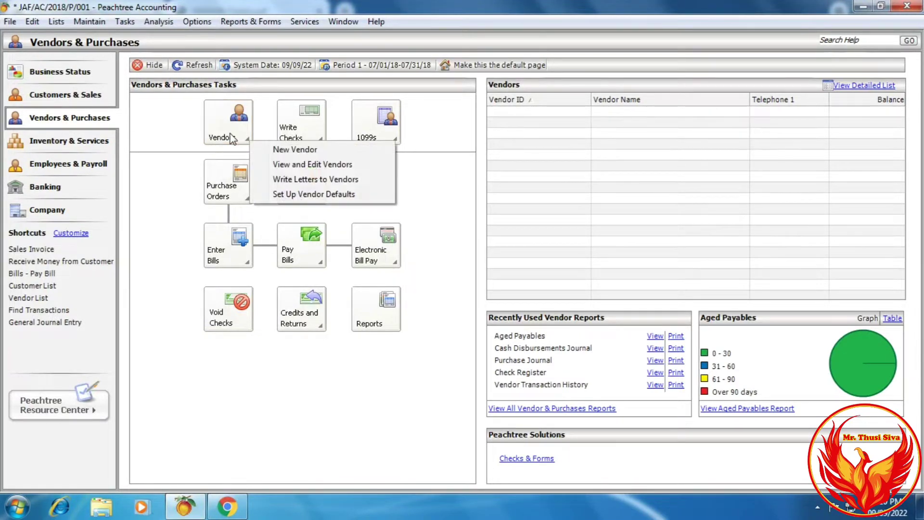
click(304, 153)
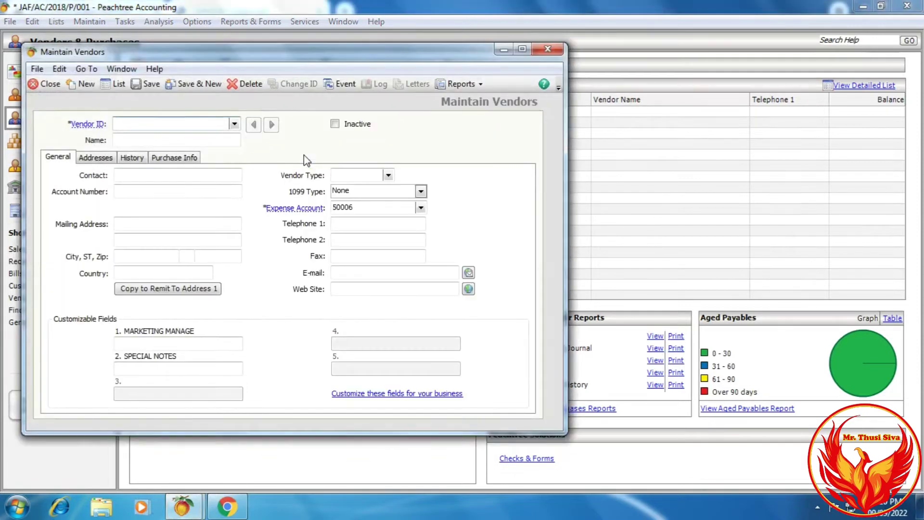
drag(239, 57, 437, 83)
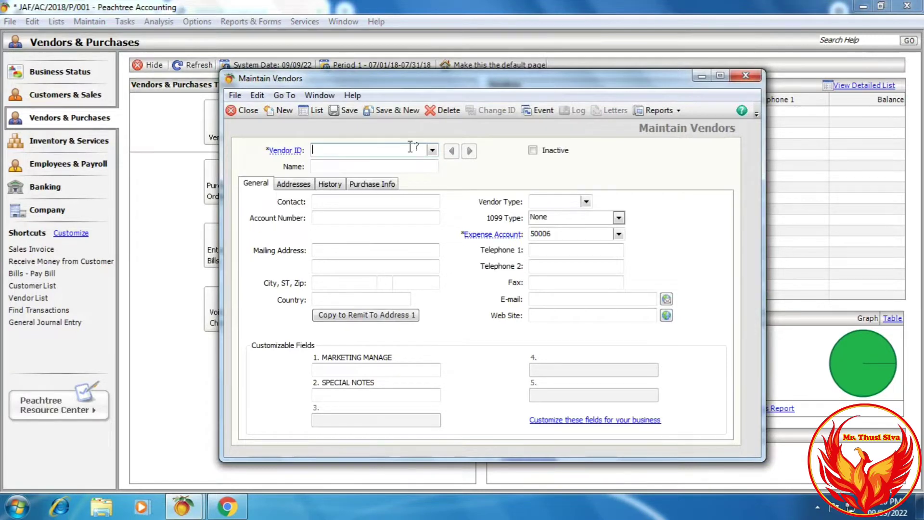
click(221, 509)
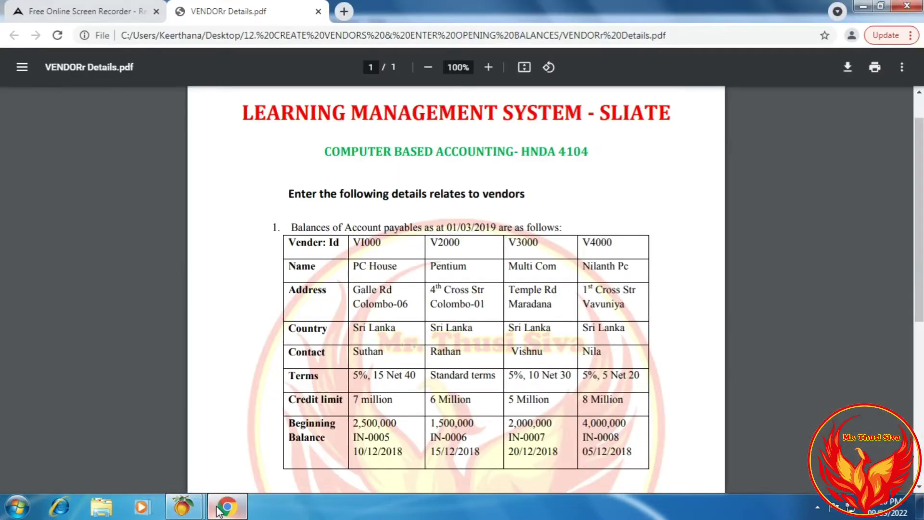
click(221, 509)
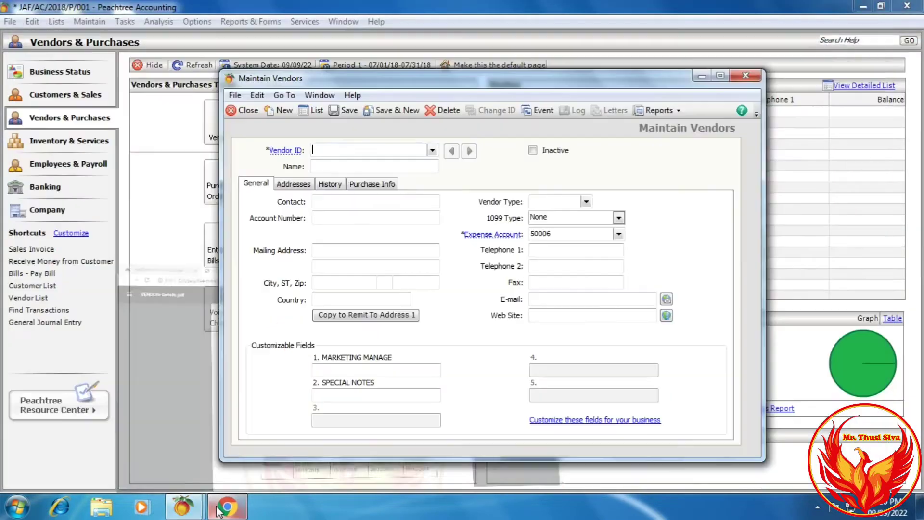
text(V1000)
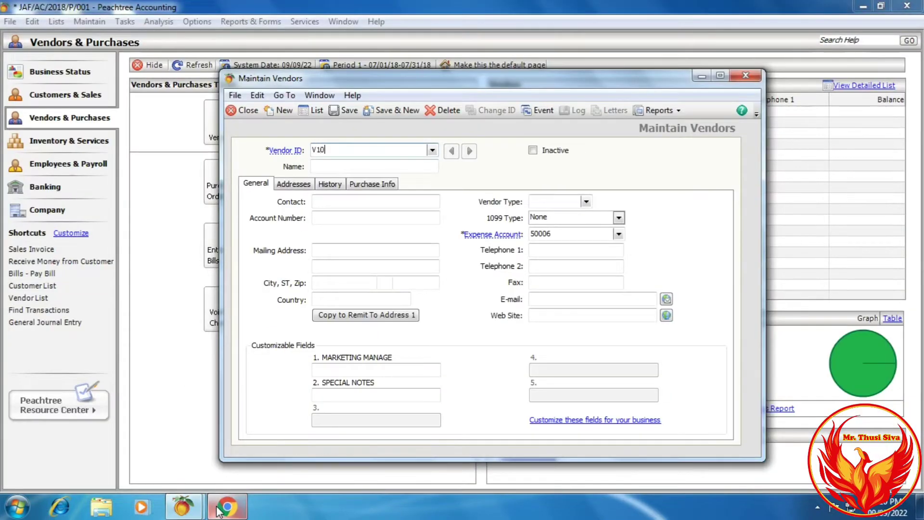
- Enter PC HOUSE as the name of vendor V1000, as given in the vendor details PDF
click(218, 510)
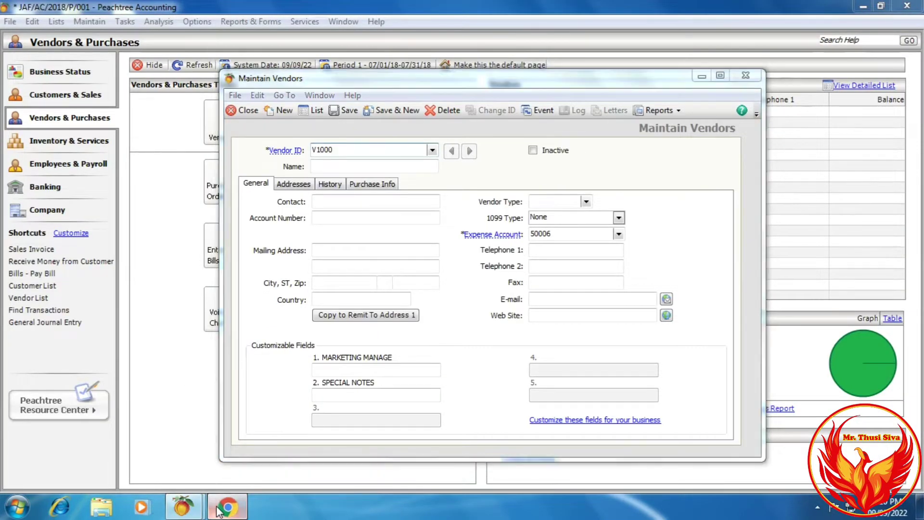
click(217, 509)
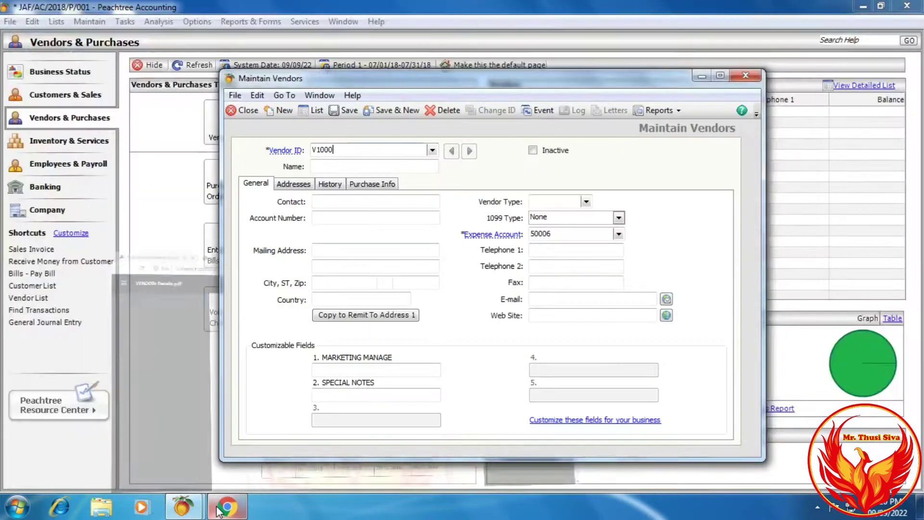
key(Tab)
text(P)
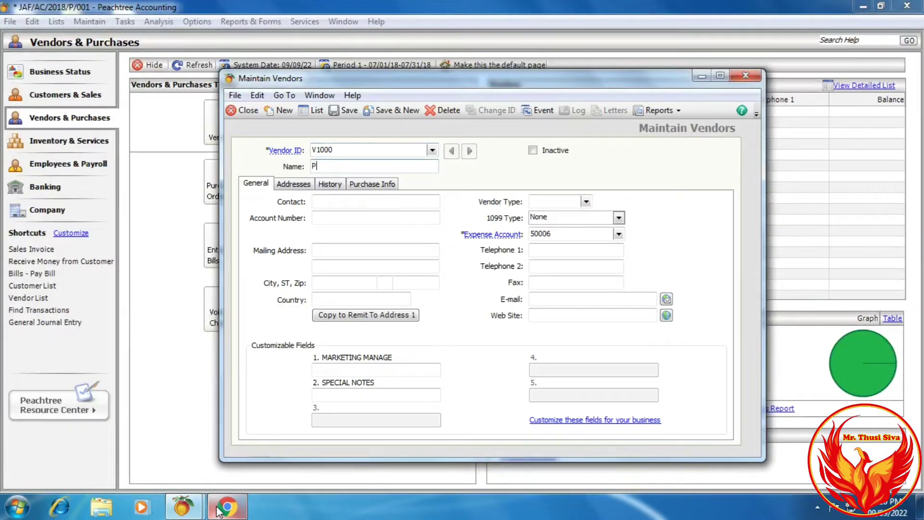
text(C HOUSE)
key(Tab)
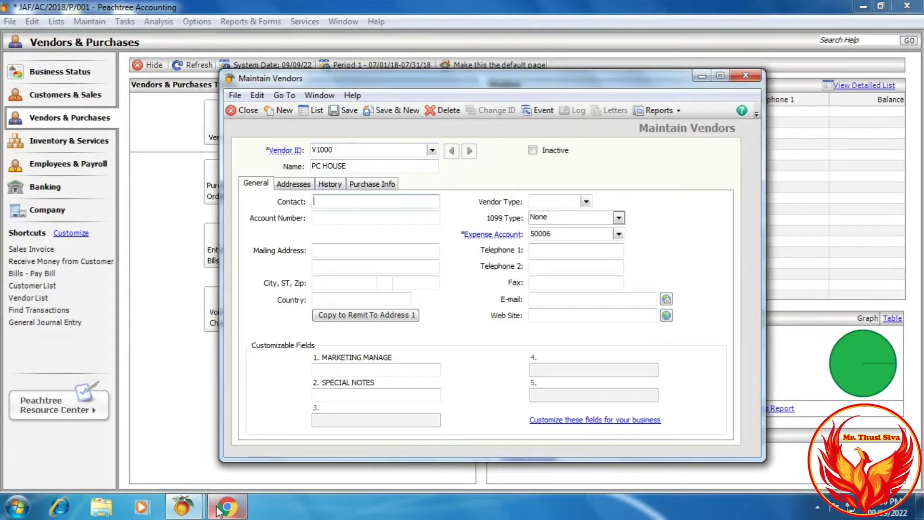
- Fill in both mailing address lines with the vendor's street address from the vendor details PDF
key(Tab)
key(Tab)
click(226, 507)
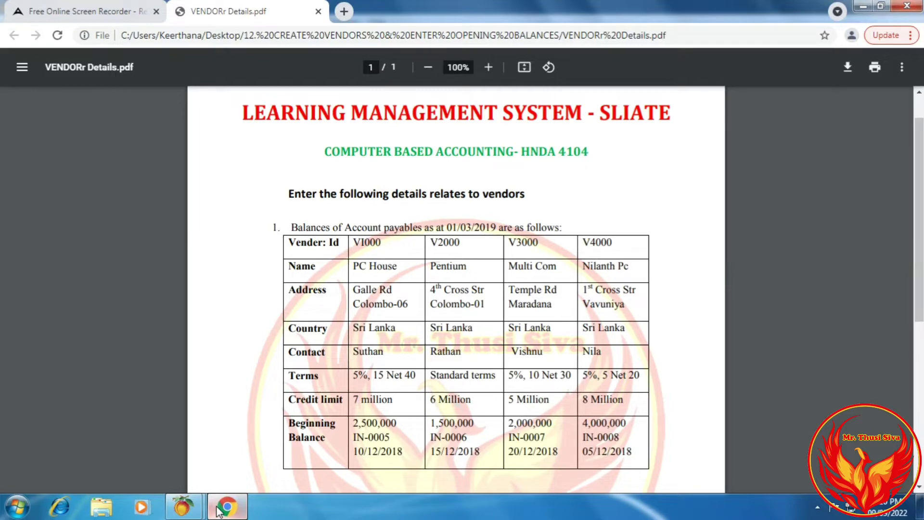
click(217, 509)
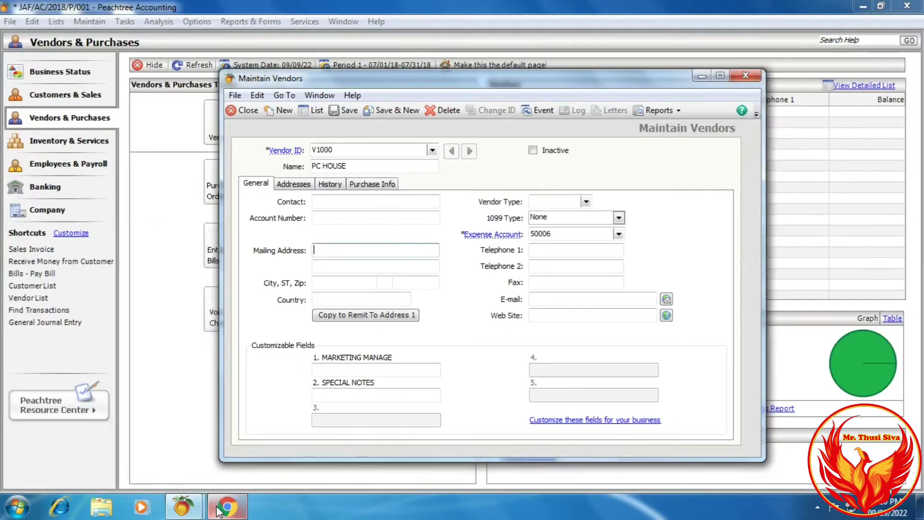
text(GALLE ROAD)
key(Tab)
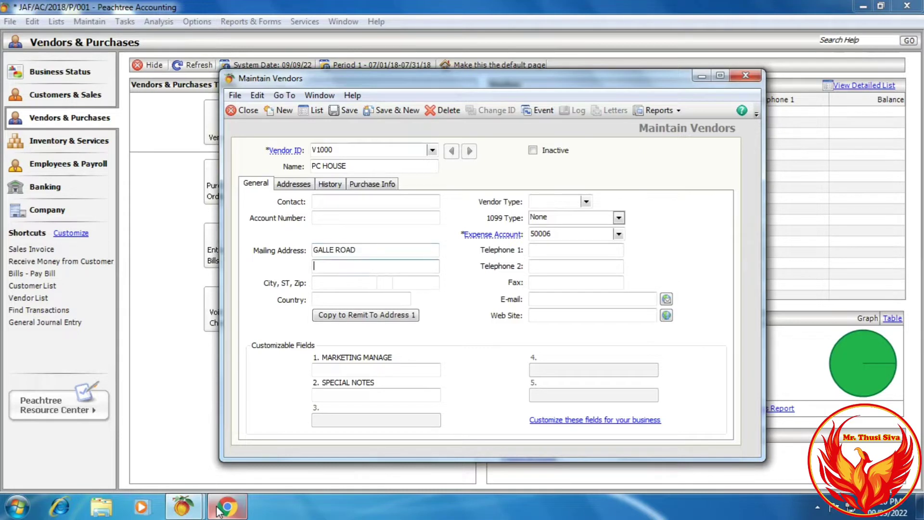
text(COLOMBO -06)
key(Tab)
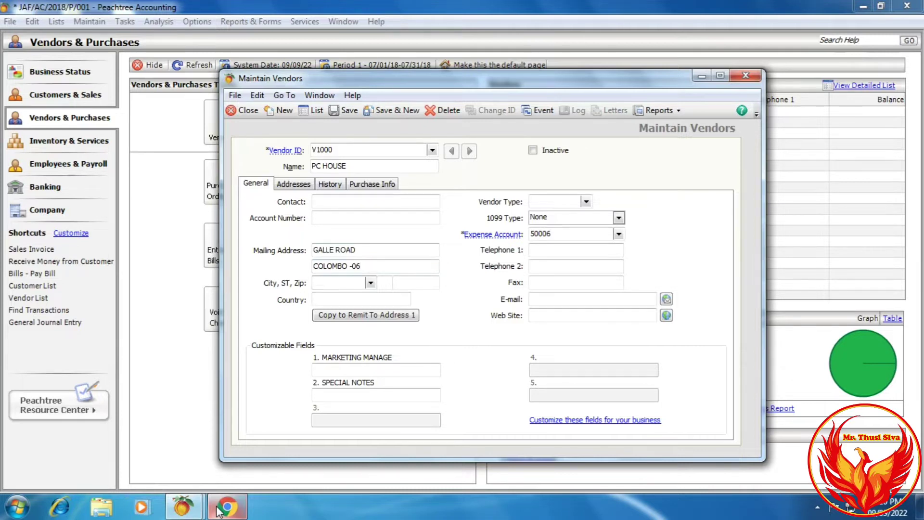
- Set the vendor's city to COLOMBO and country to SRI LANKA, and copy the mailing address to Remit To Address 1
text(COLOMBO)
key(Tab)
key(Tab)
key(Tab)
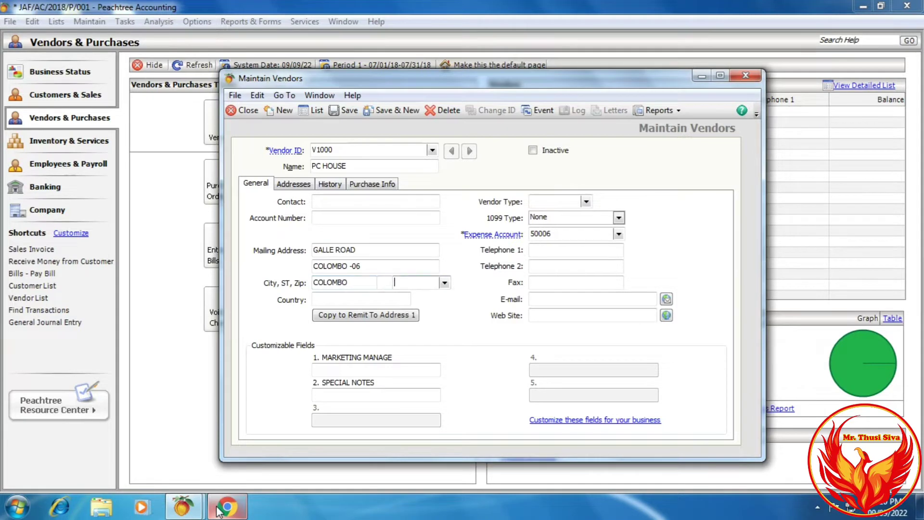
text(SRI LANKA)
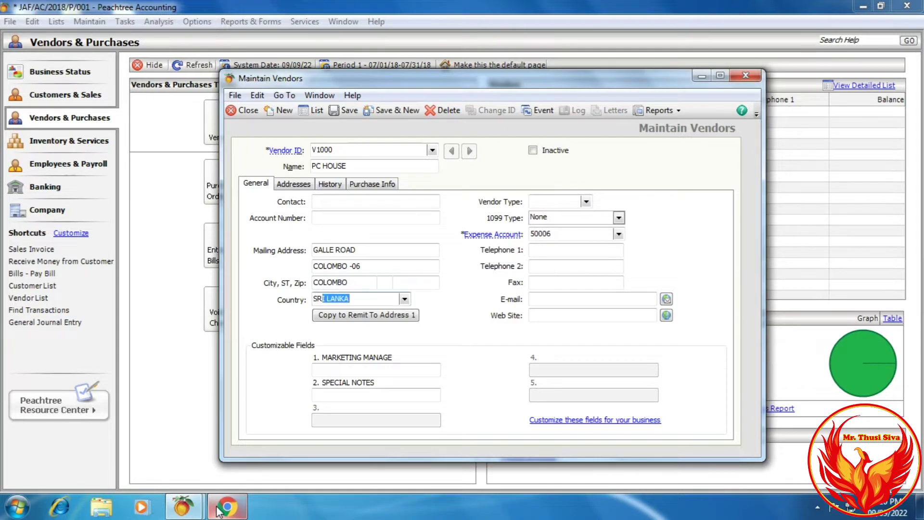
key(Tab)
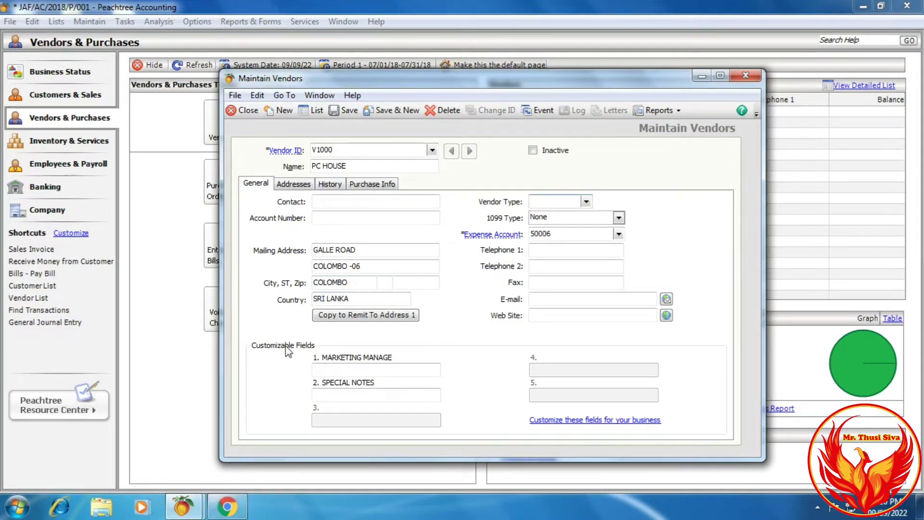
click(325, 319)
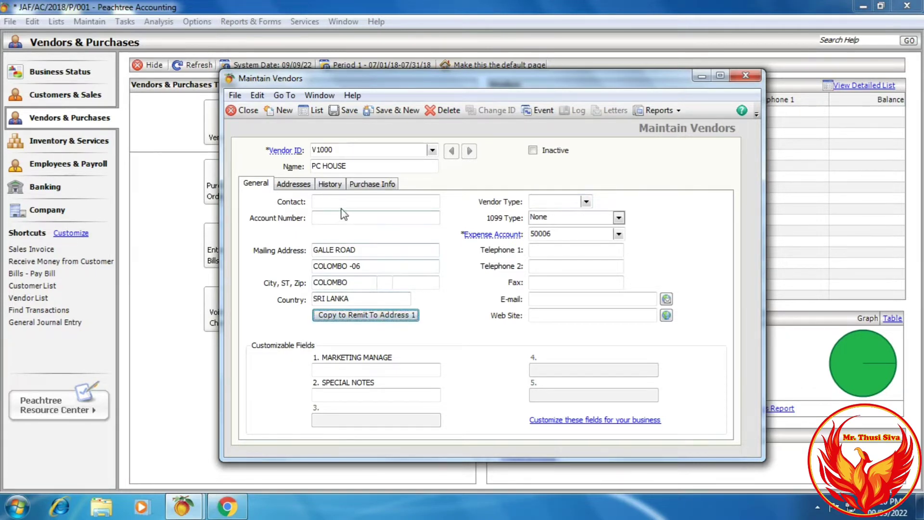
- Look up the vendor's contact in the details PDF in Chrome and enter the contact's name in the vendor record
click(228, 505)
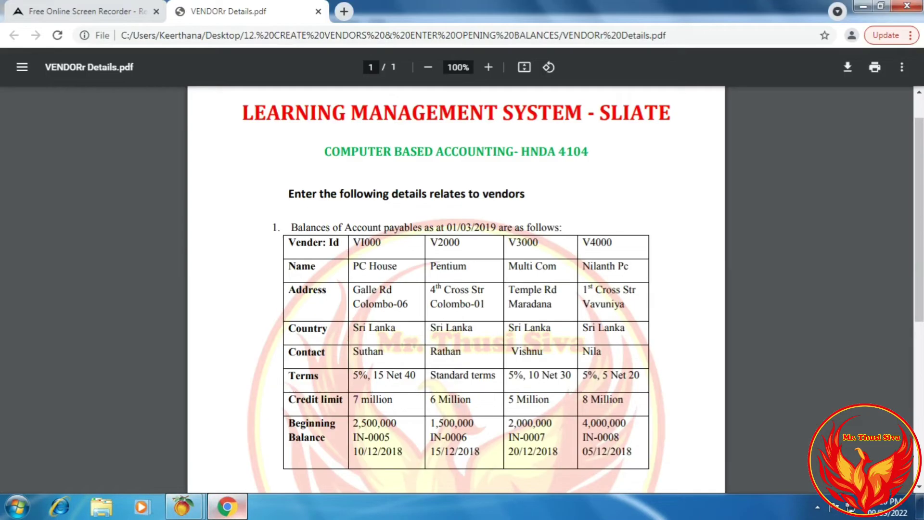
key(alt+Tab)
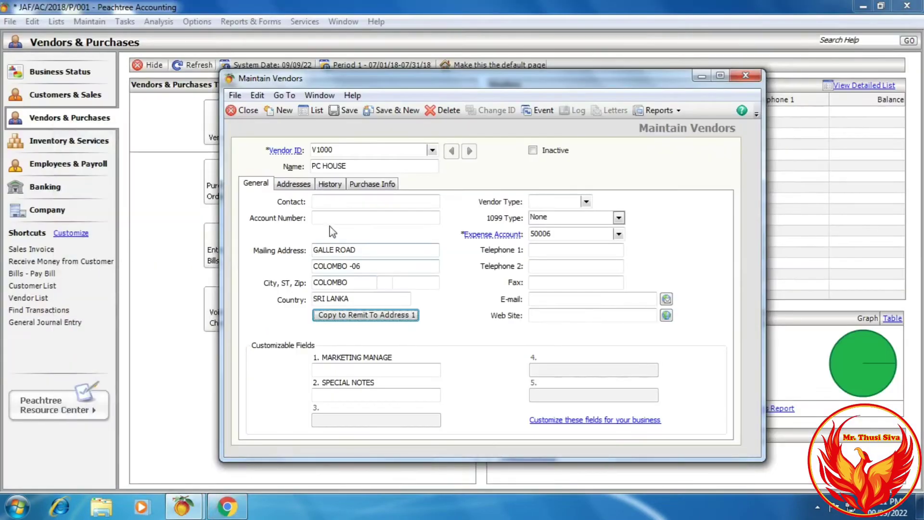
click(331, 202)
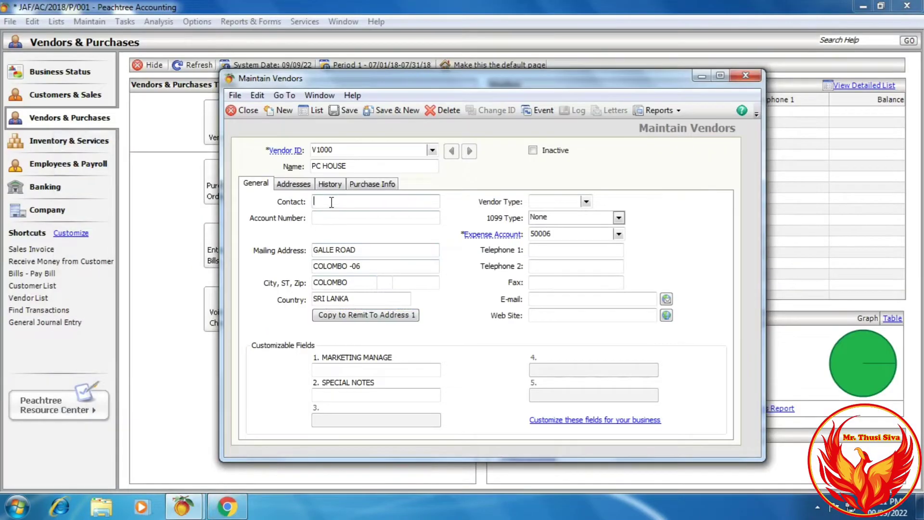
click(230, 505)
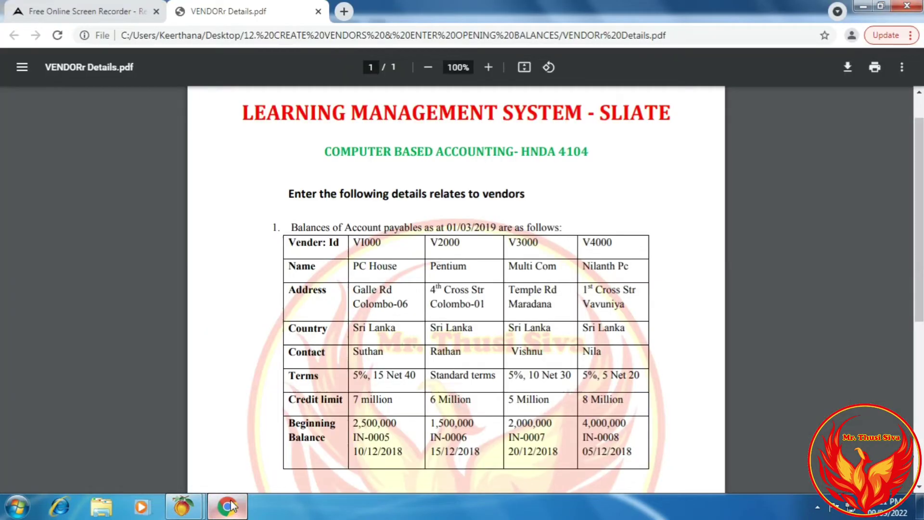
click(230, 505)
text(SUT)
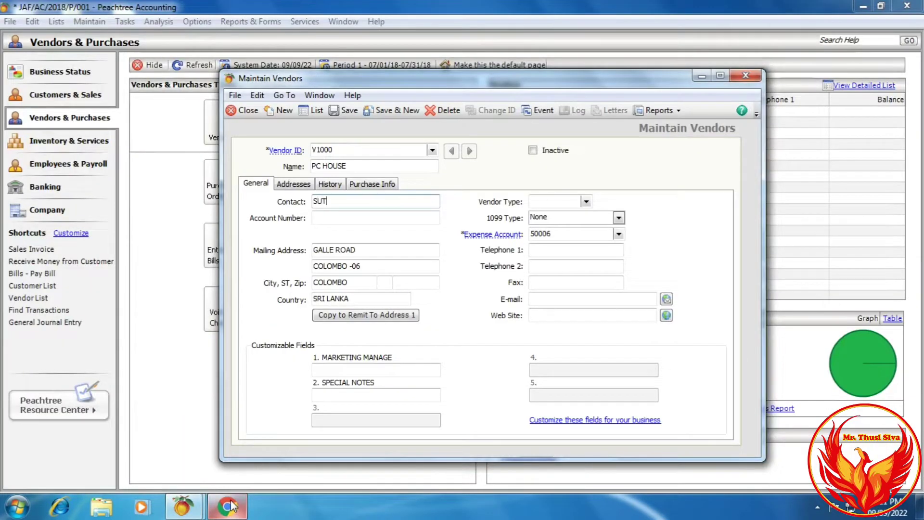
text(HAN)
- Check the vendor's terms in the PDF and set its purchase terms to be customized for this vendor
click(230, 505)
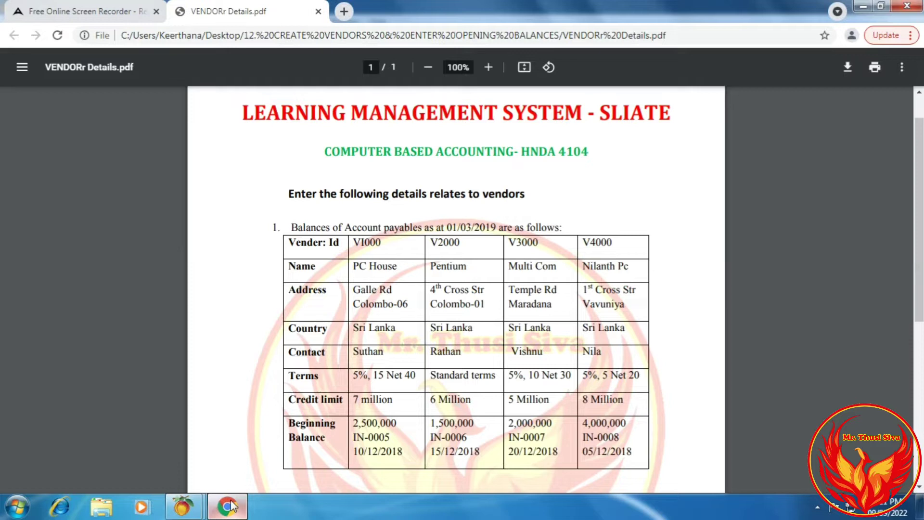
click(230, 505)
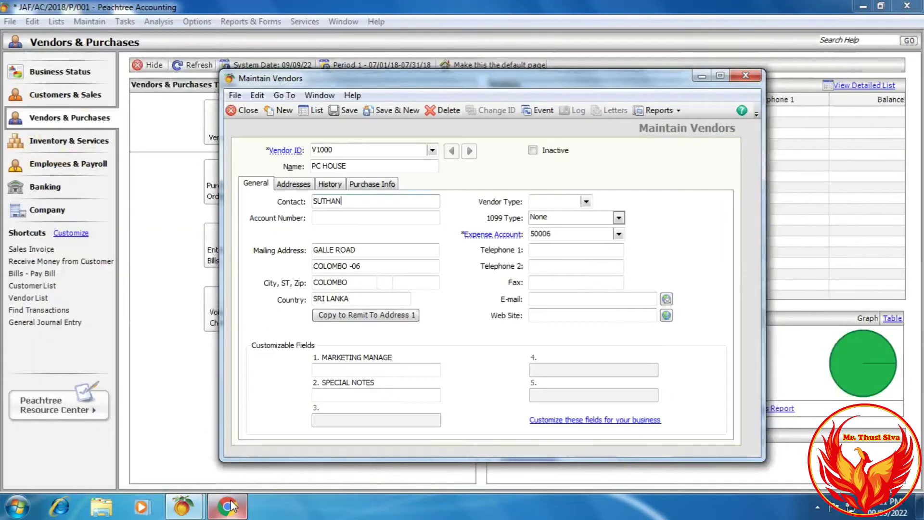
click(378, 186)
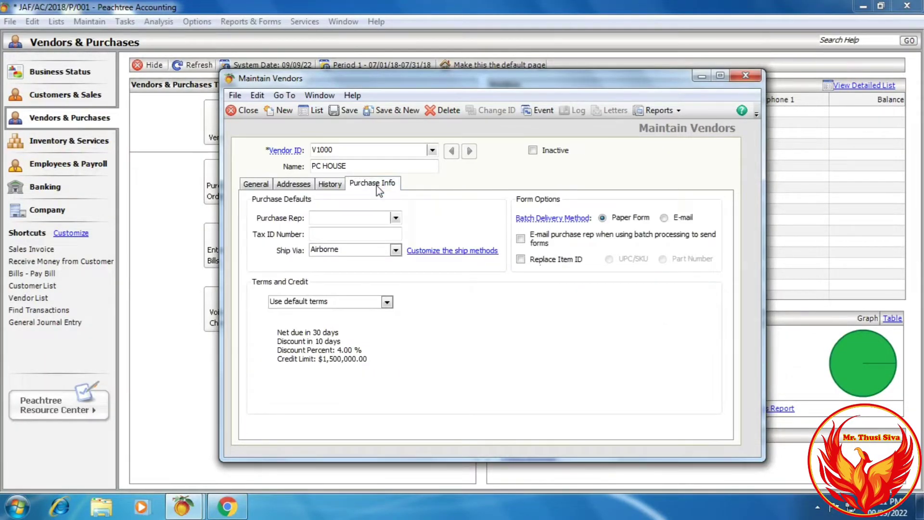
click(331, 304)
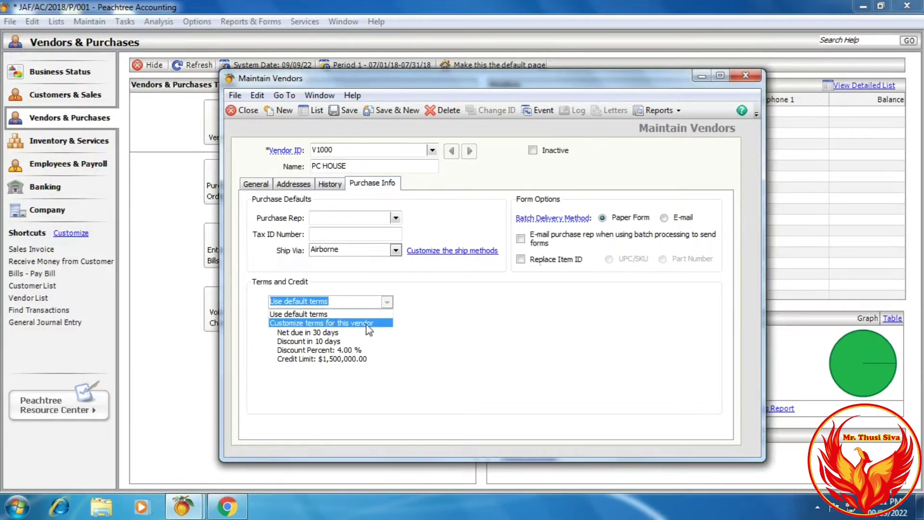
click(365, 323)
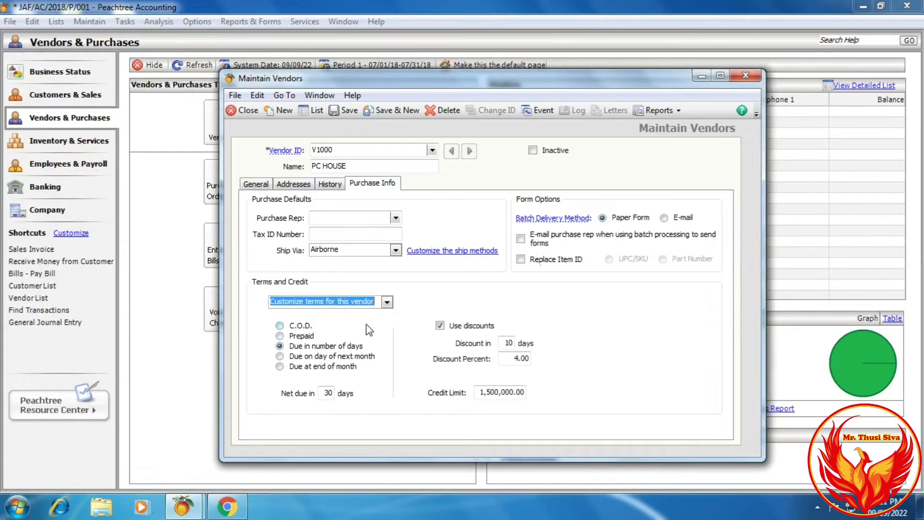
- Set the vendor's discount period to 15 days, discount percent to 5, and net due period to 40 days
click(508, 342)
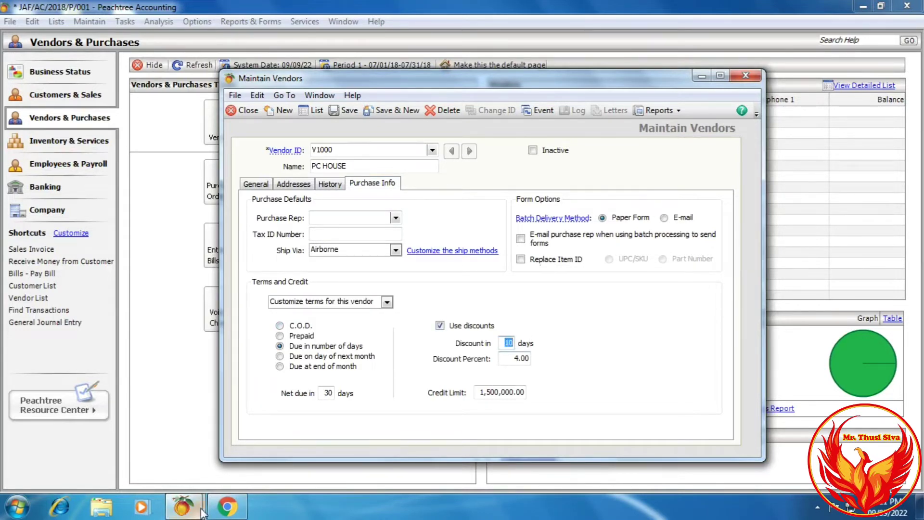
click(228, 511)
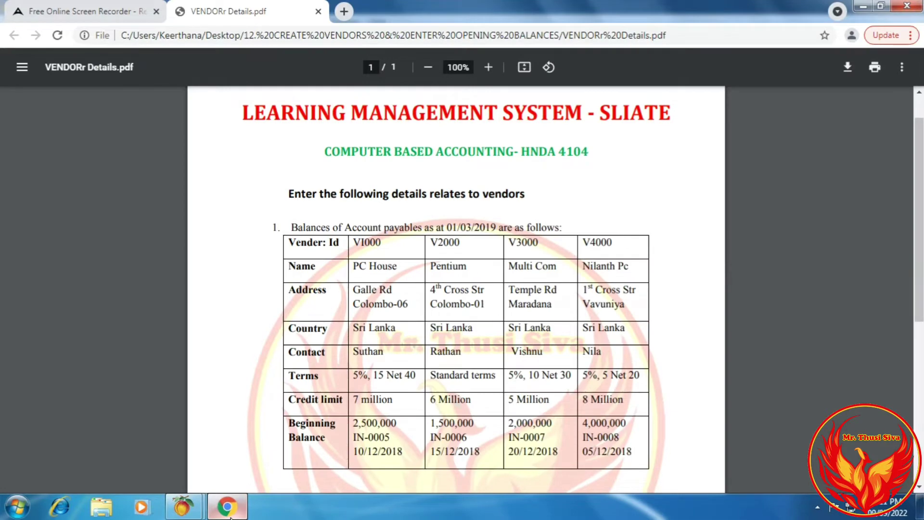
click(228, 511)
text(15)
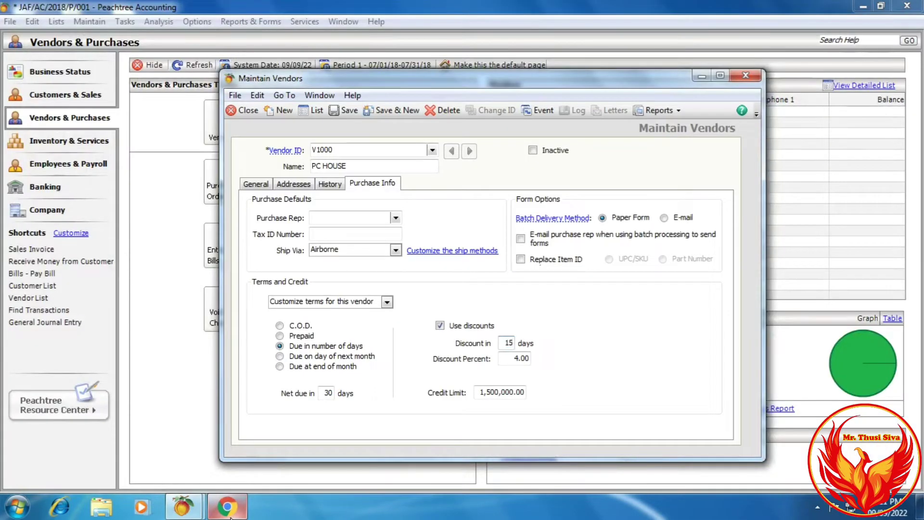
click(228, 511)
click(228, 511)
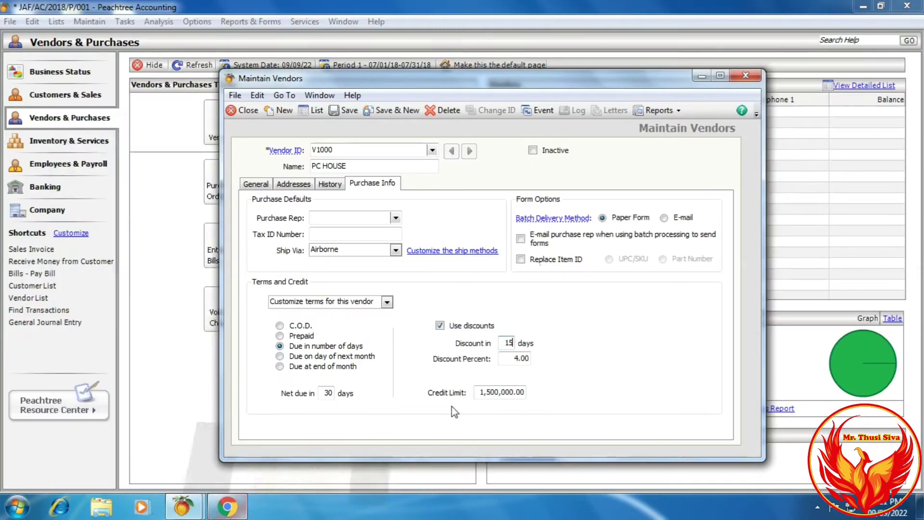
key(Tab)
text(5)
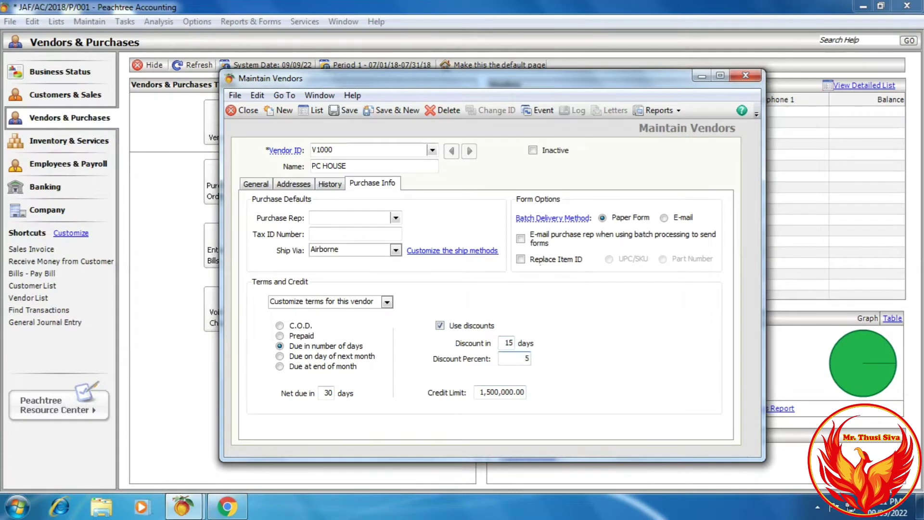
click(327, 392)
text(40)
- Look up the vendor's credit limit in the details PDF in Chrome, set it to 7,000,000, and save the record to start a new vendor
click(227, 506)
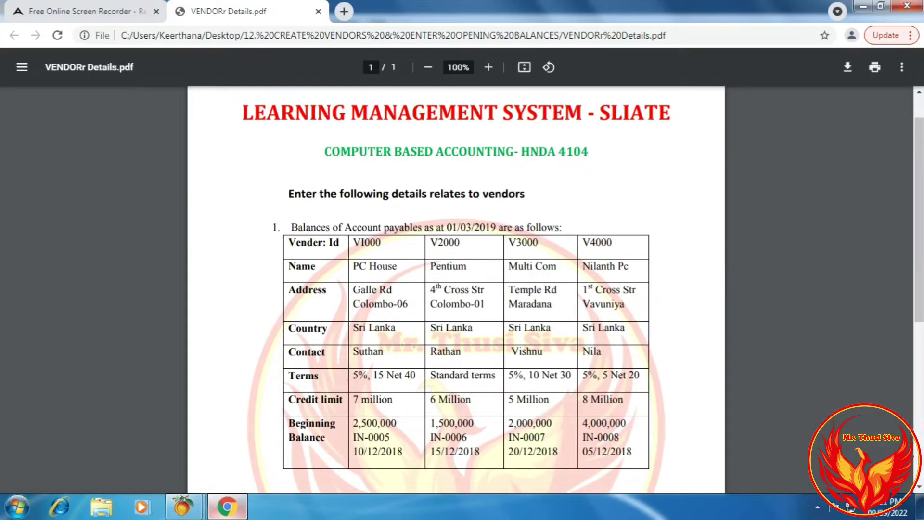
key(alt+Tab)
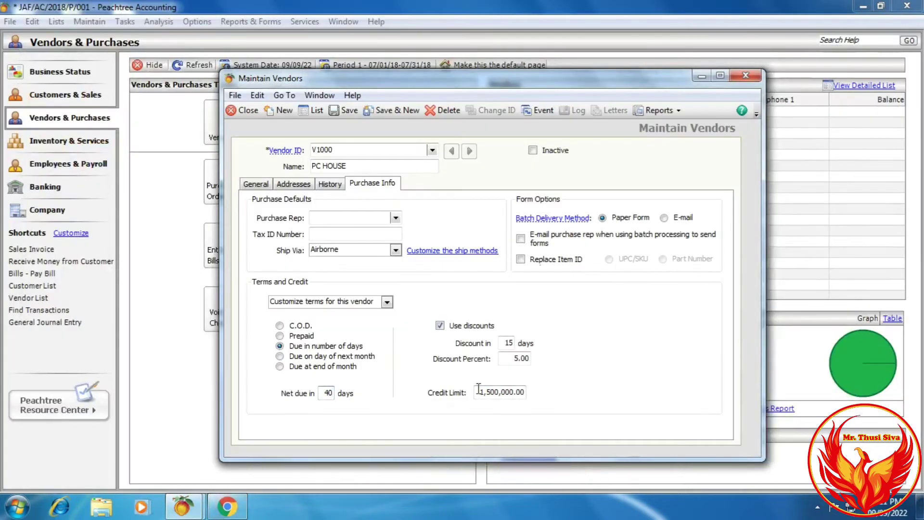
key(Tab)
text(7000000)
click(513, 358)
click(236, 512)
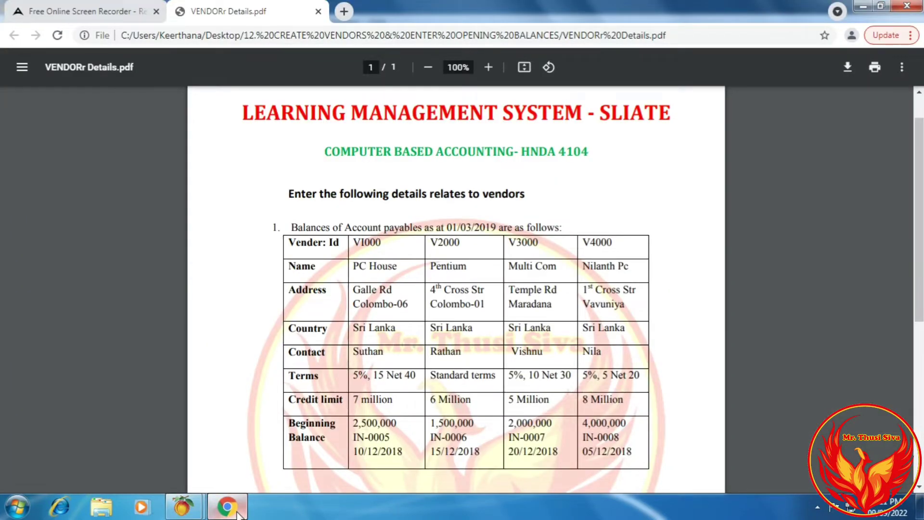
click(237, 512)
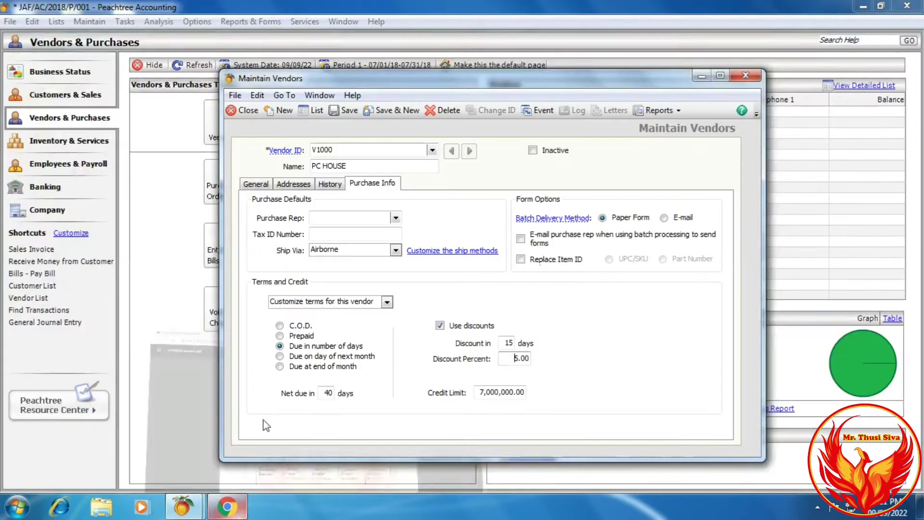
click(391, 115)
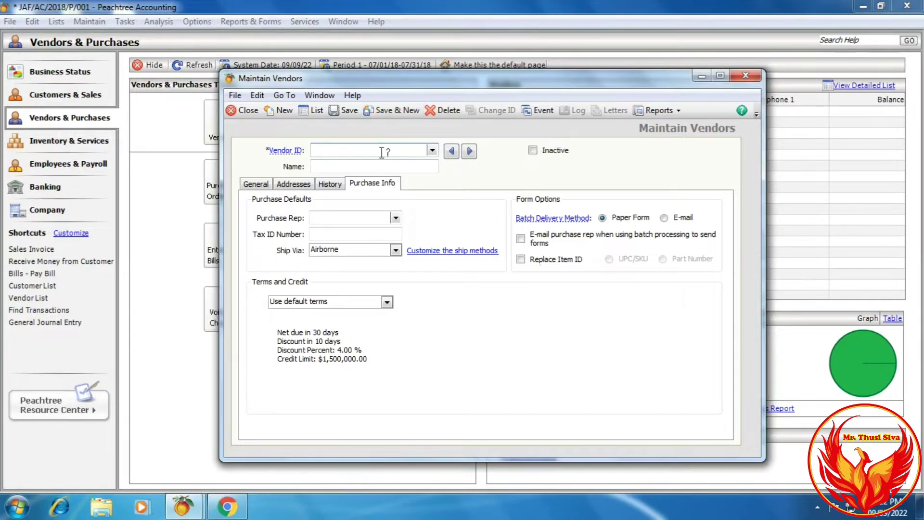
- Look up the second vendor in the details PDF and enter vendor ID V2000 with the name PENTIUM
click(227, 506)
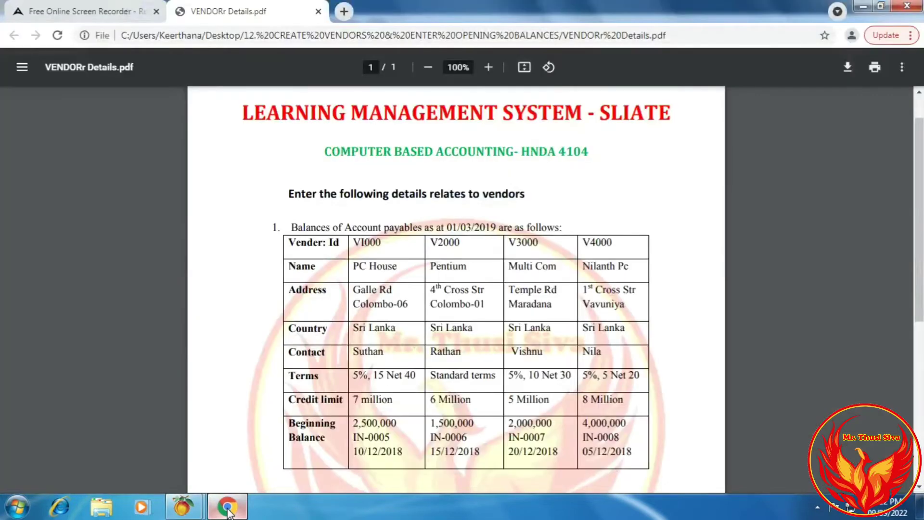
click(227, 506)
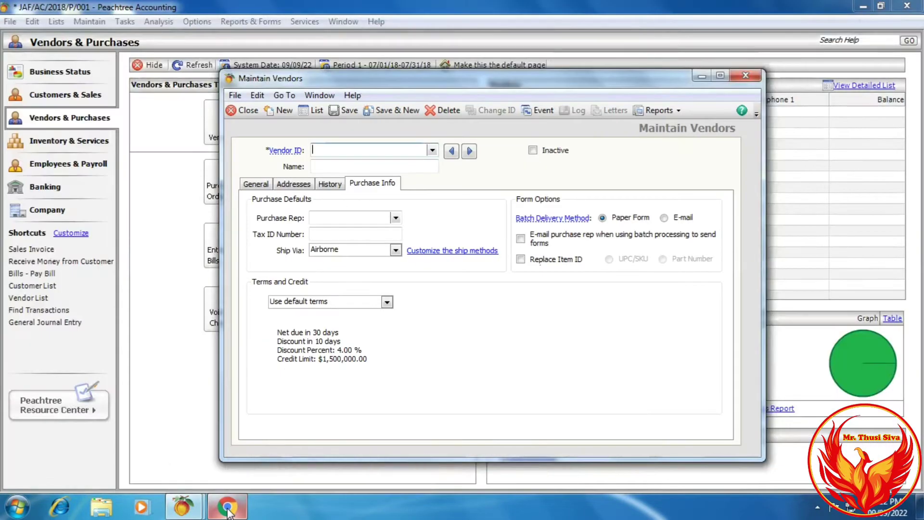
text(V2000)
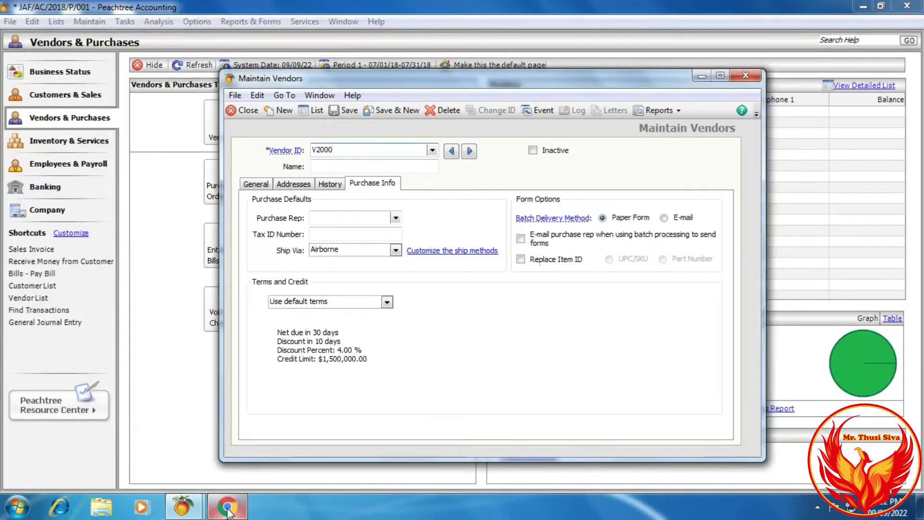
click(227, 508)
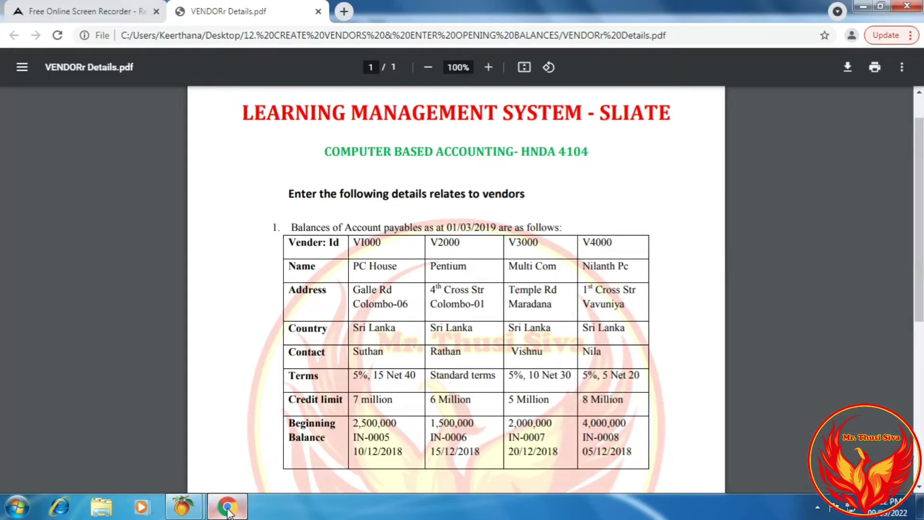
click(227, 510)
text(PEN)
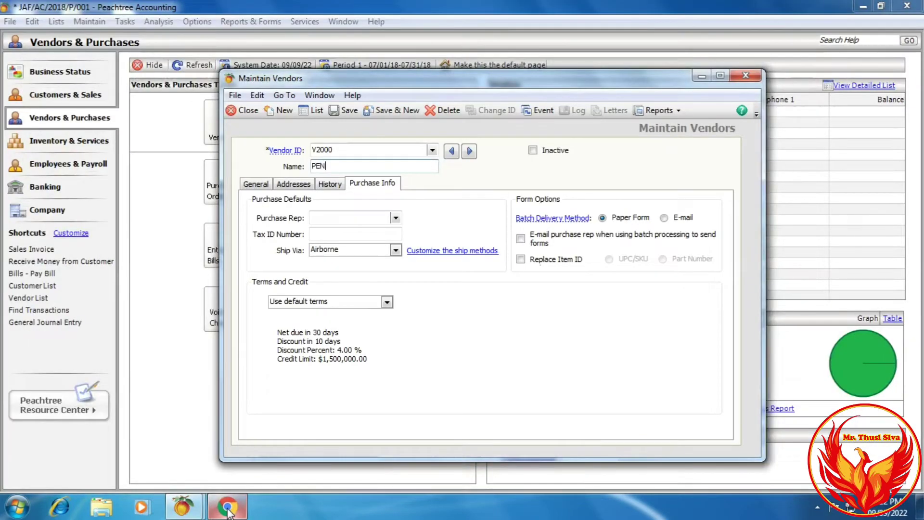
text(TIUM)
key(Tab)
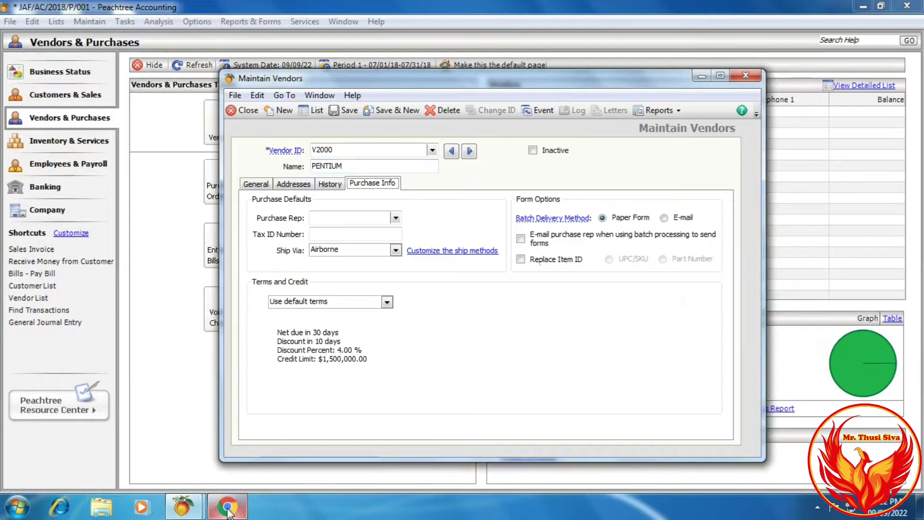
- Look up the contact for V2000 in the PDF and enter the contact's name in the vendor's general information
click(262, 184)
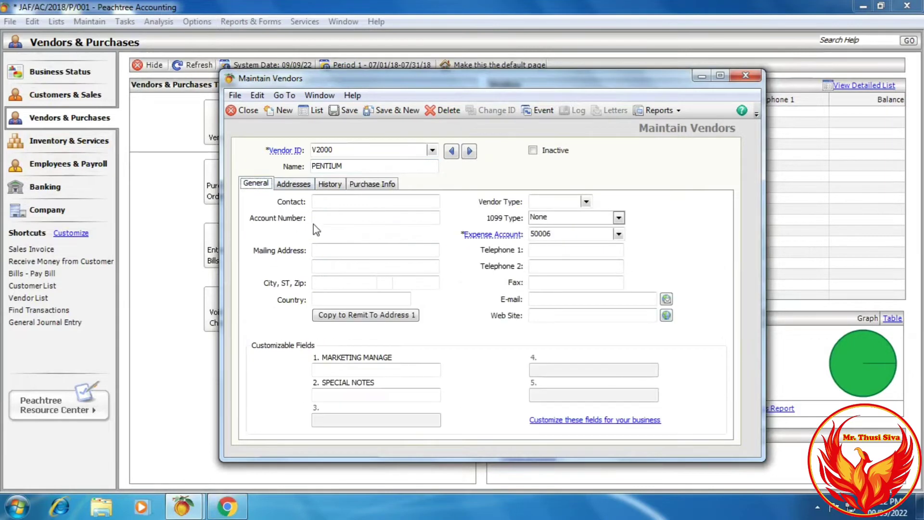
click(225, 508)
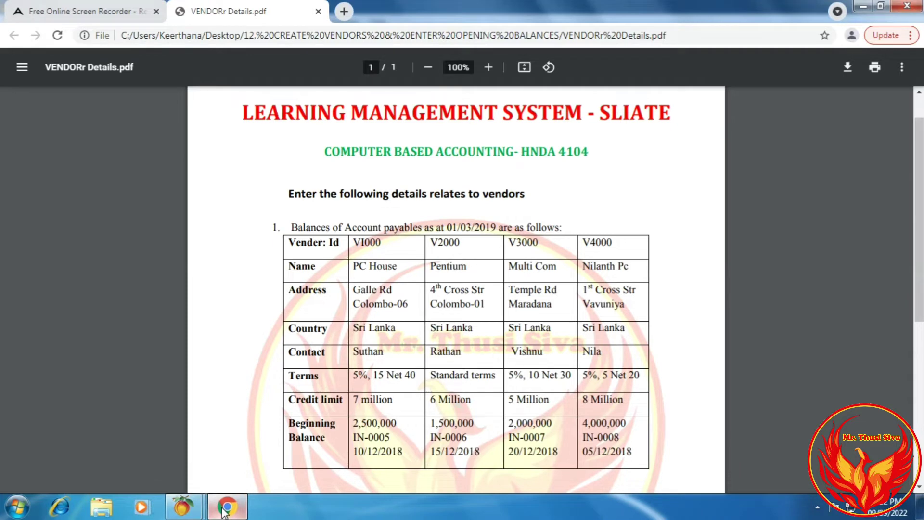
click(225, 508)
text(RATH)
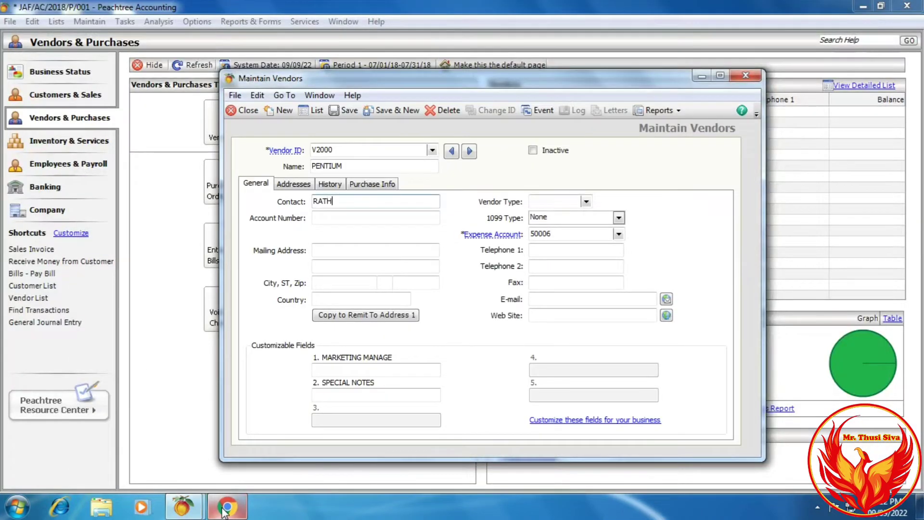
text(AN)
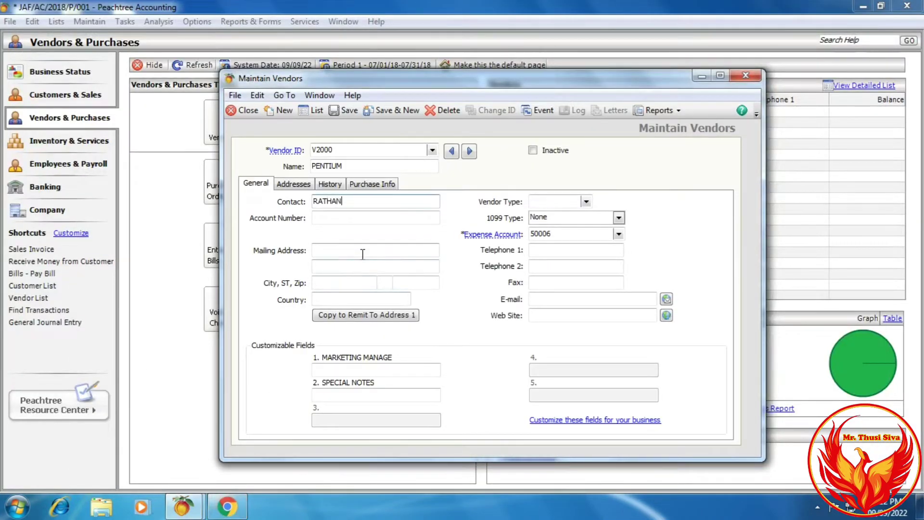
- Check the address of V2000 in the PDF and fill in both lines of the vendor's mailing address
click(363, 253)
click(228, 505)
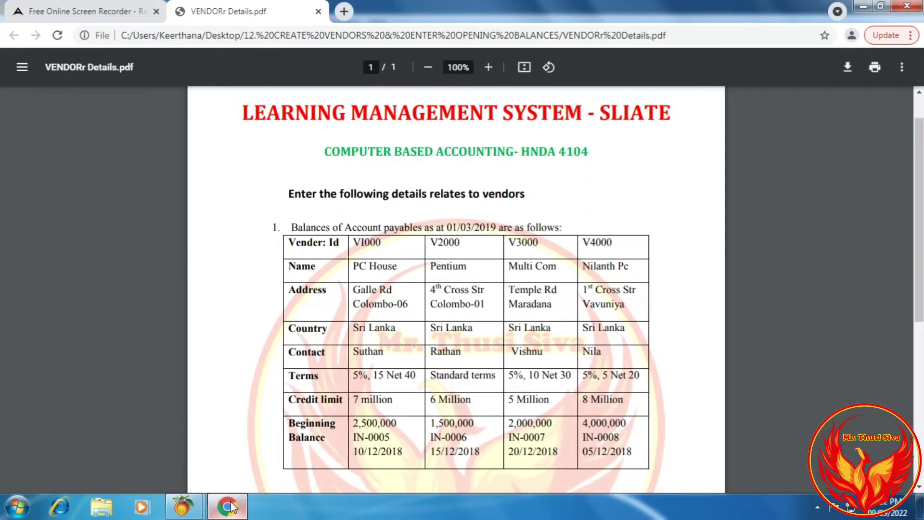
click(228, 506)
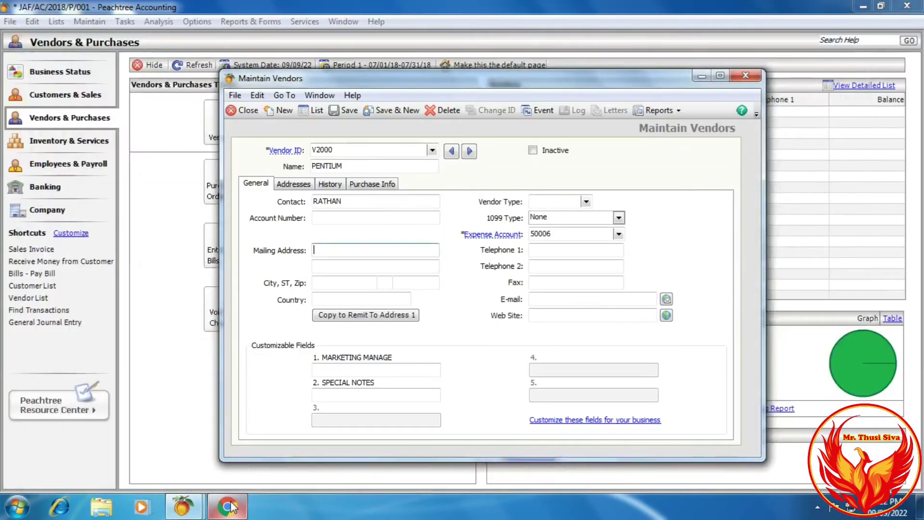
text(4TH CROSS STREET)
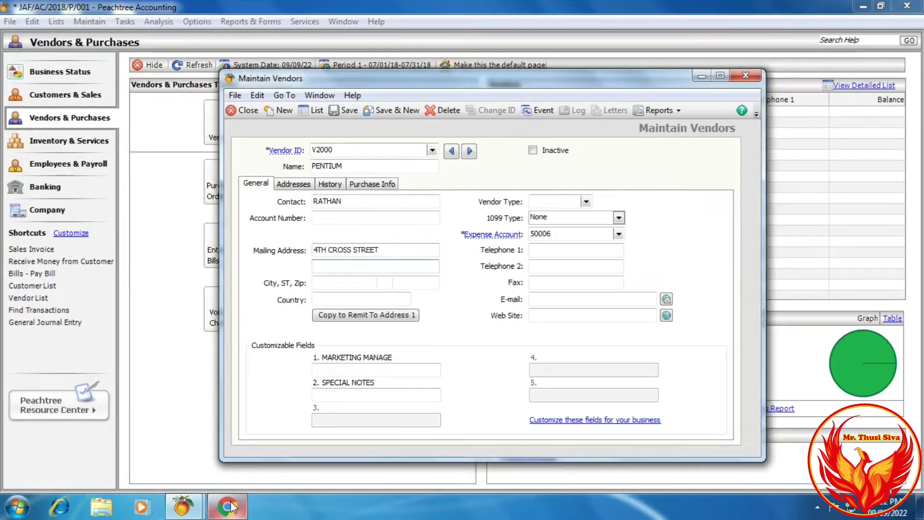
text(COLOMBO - 01)
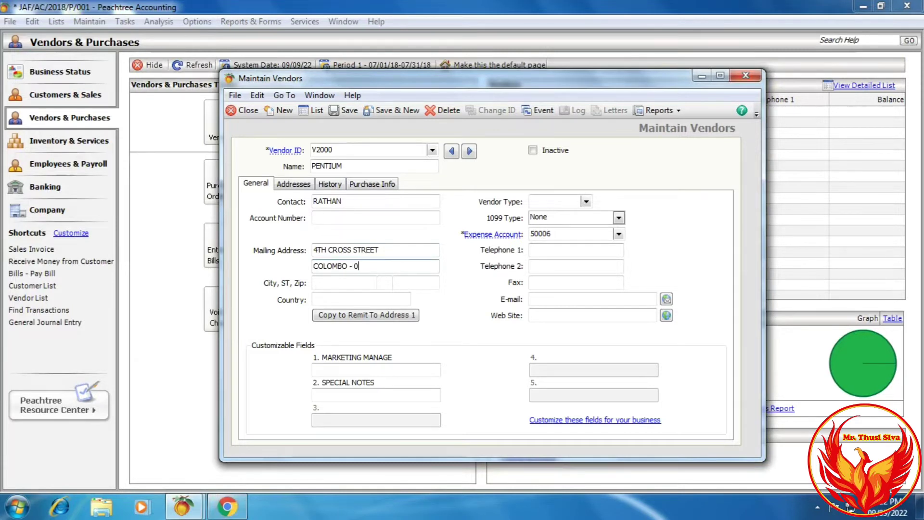
- Set the city of V2000 to COLOMBO and the country to SRI LANKA, and copy the address to Remit To Address 1
click(321, 282)
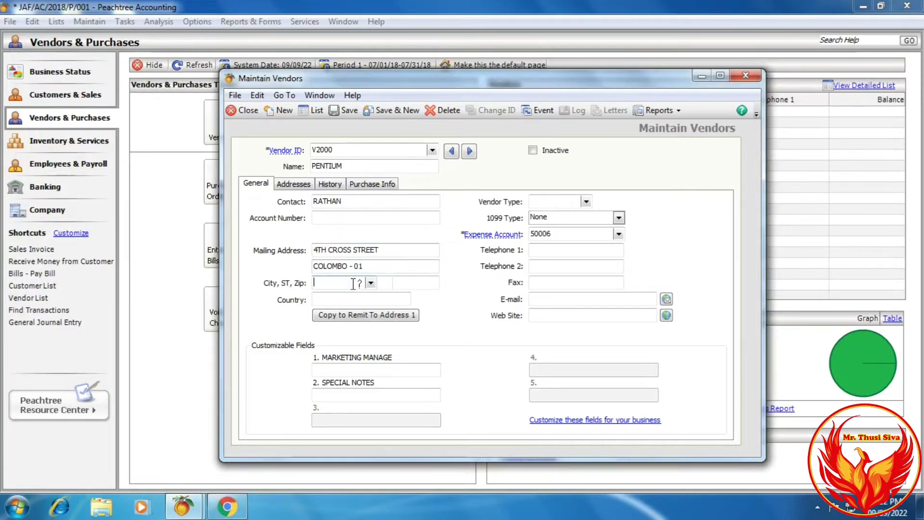
text(COLOMBO)
key(Tab)
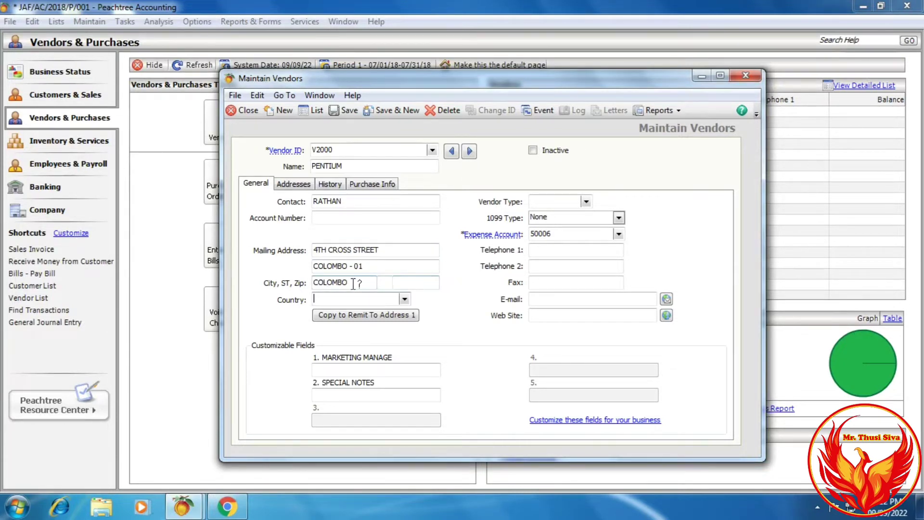
text(SRI LANKA)
key(Tab)
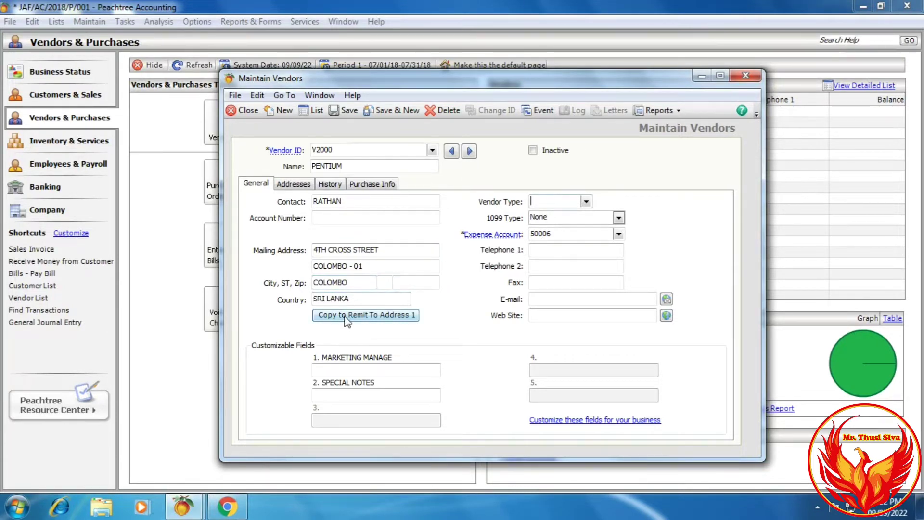
click(345, 321)
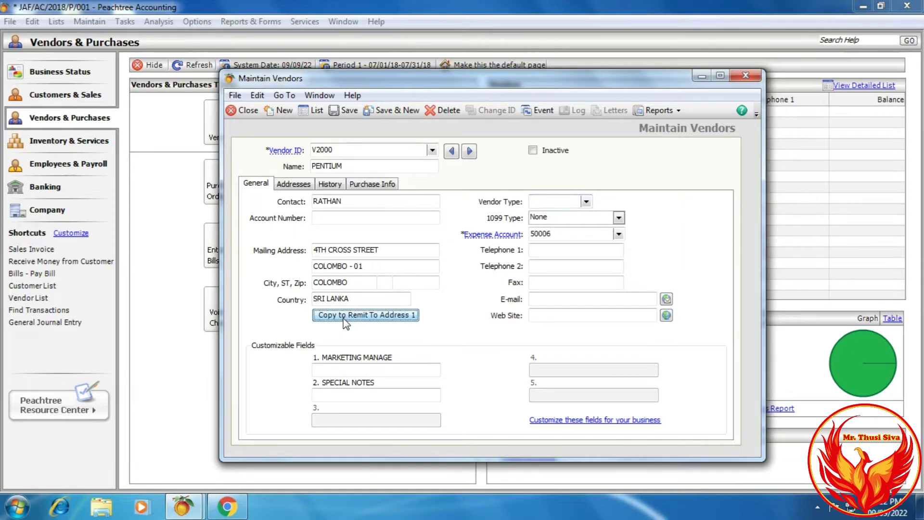
- Check the purchase terms of V2000 in the PDF, set them to use default terms, and save the record to start a new vendor
click(373, 184)
click(317, 302)
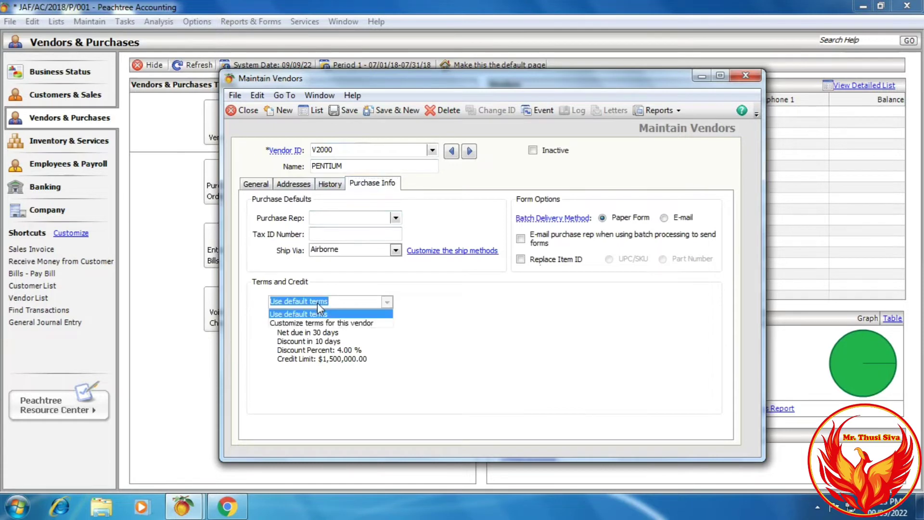
click(318, 324)
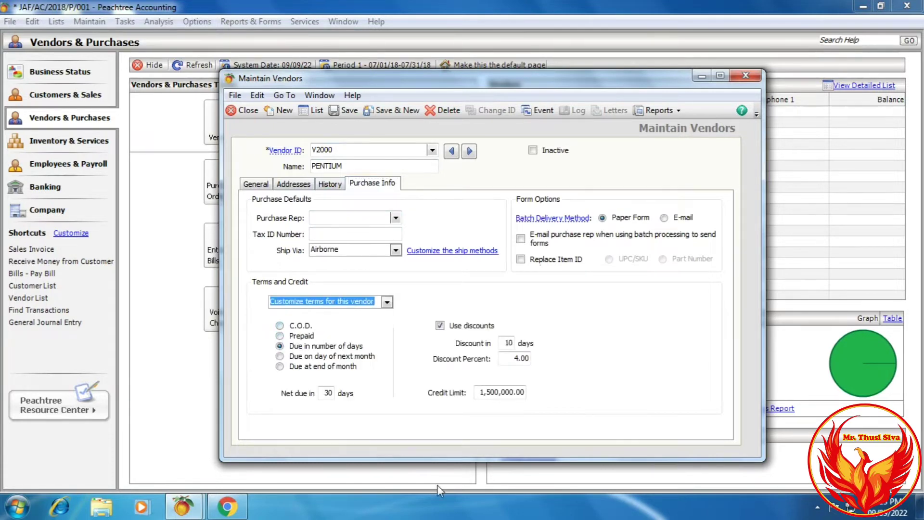
click(226, 506)
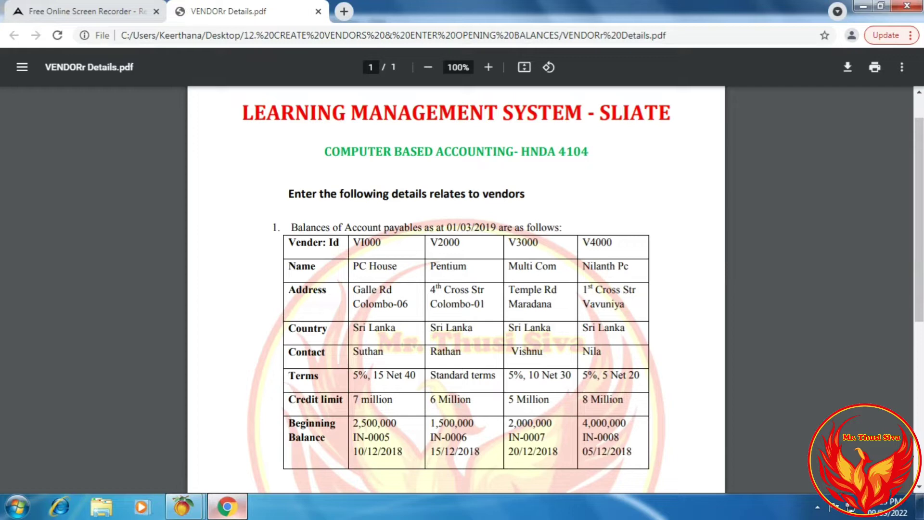
click(226, 505)
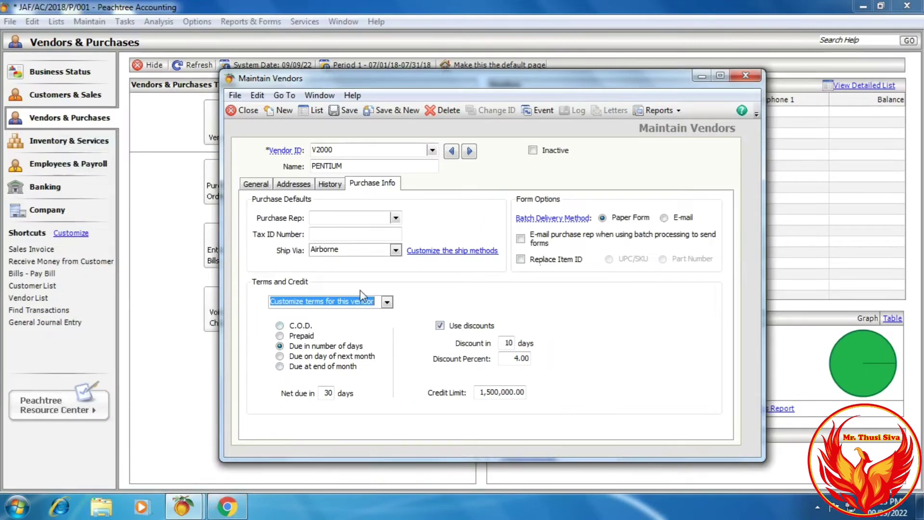
click(387, 302)
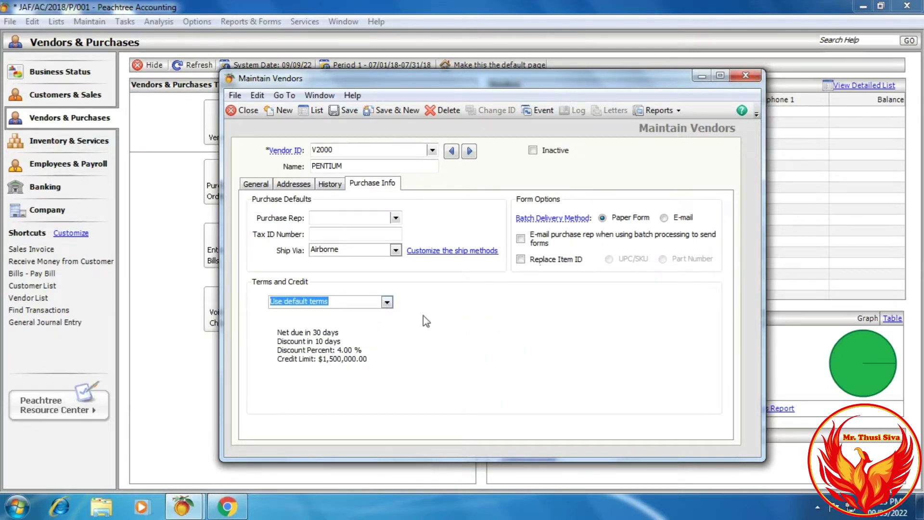
click(404, 111)
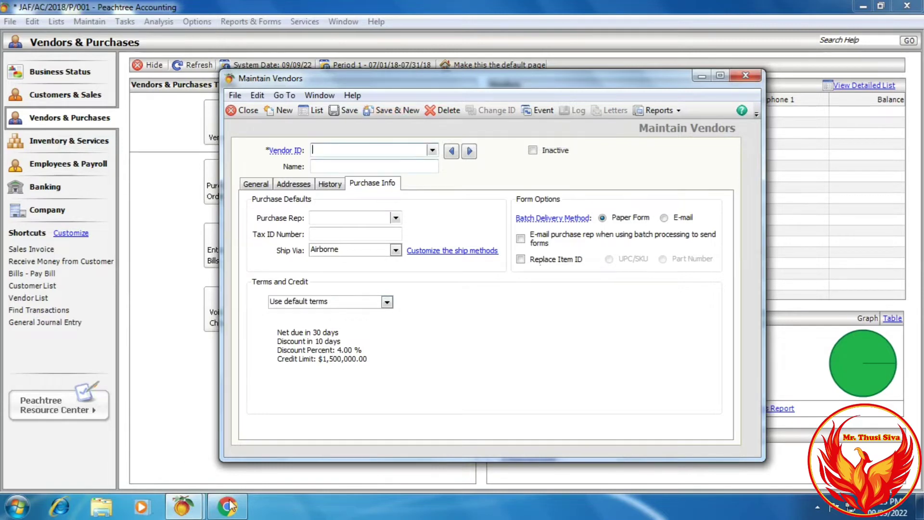
- Look up the third vendor in the PDF, enter vendor ID V3000 with the name MULTI COM, and open its general information
click(244, 511)
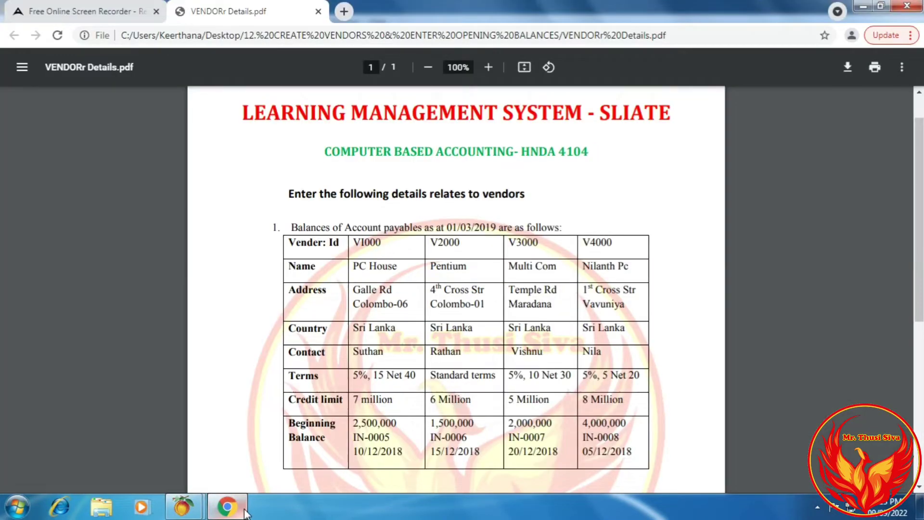
click(244, 511)
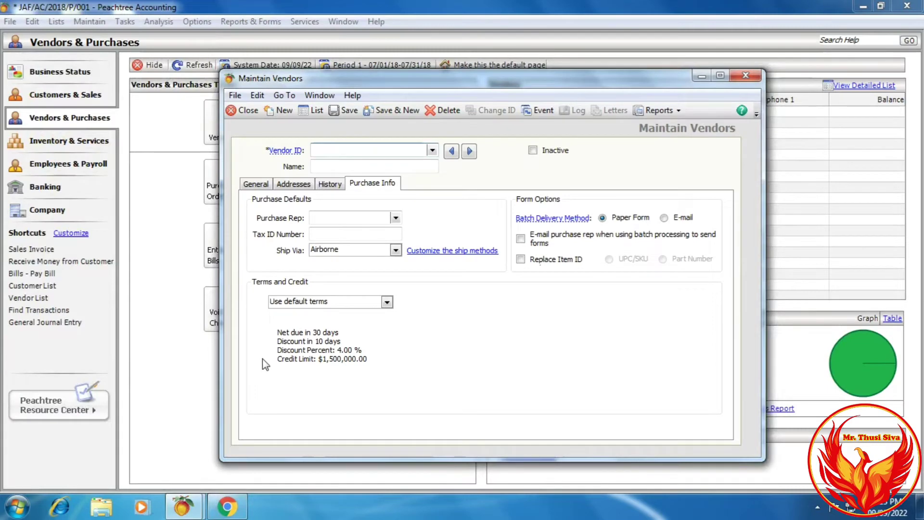
text(V3000)
key(Tab)
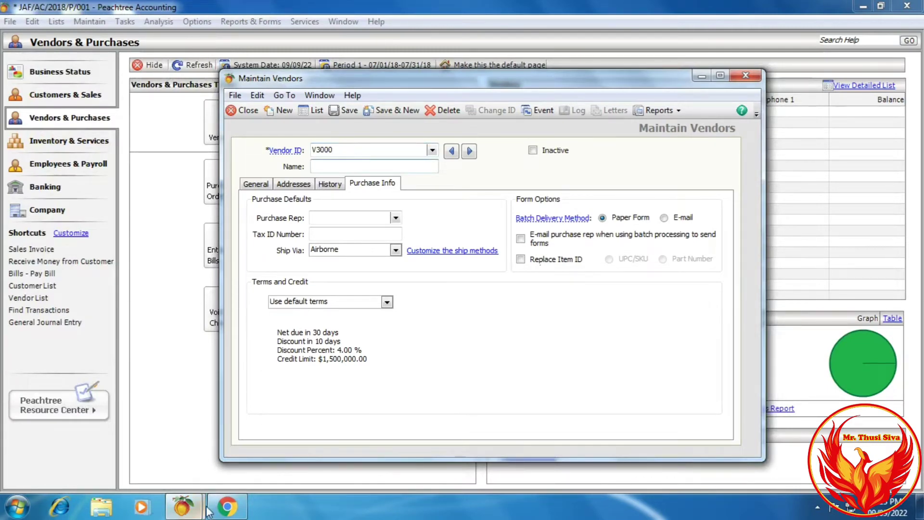
click(221, 509)
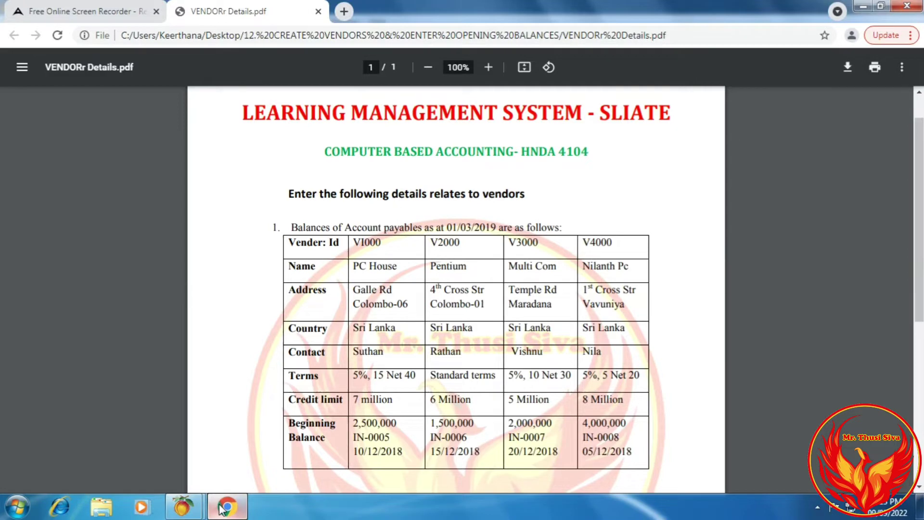
click(221, 510)
text(MULT)
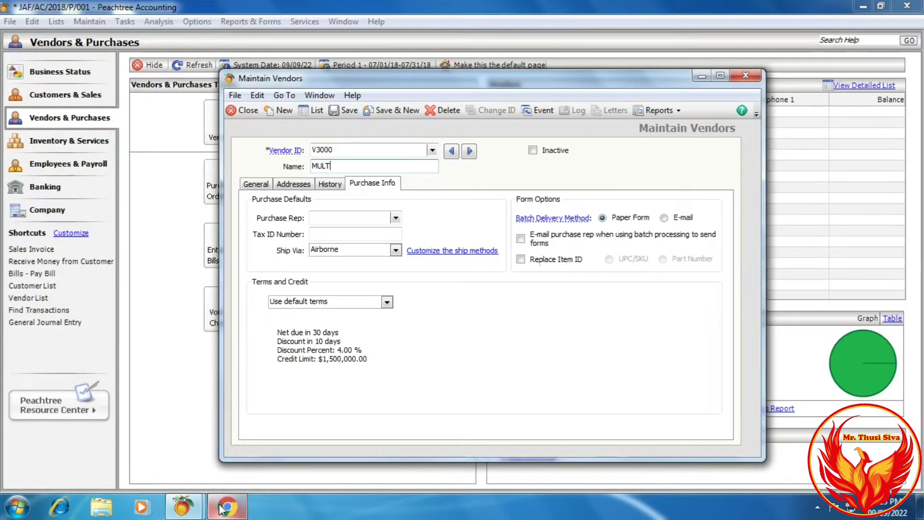
text(I COM)
click(264, 188)
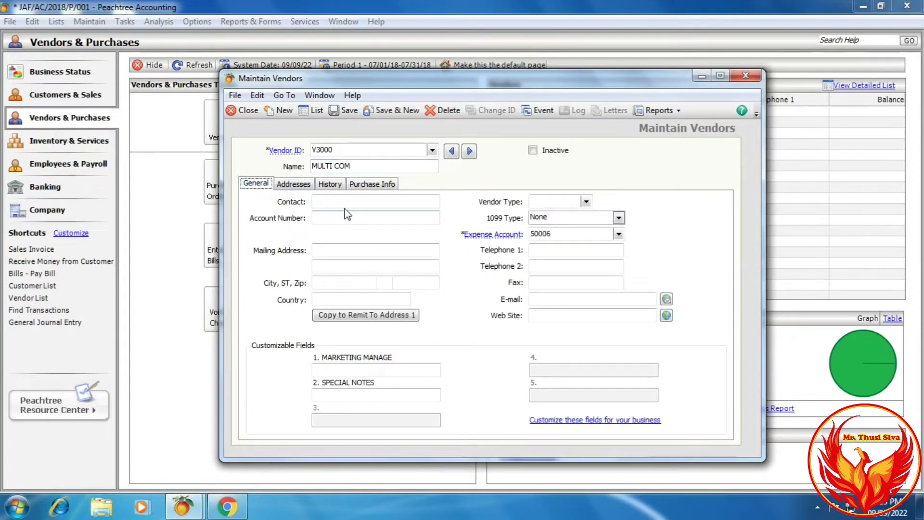
- Look up the contact of V3000 in the PDF and enter the vendor's contact name
click(236, 513)
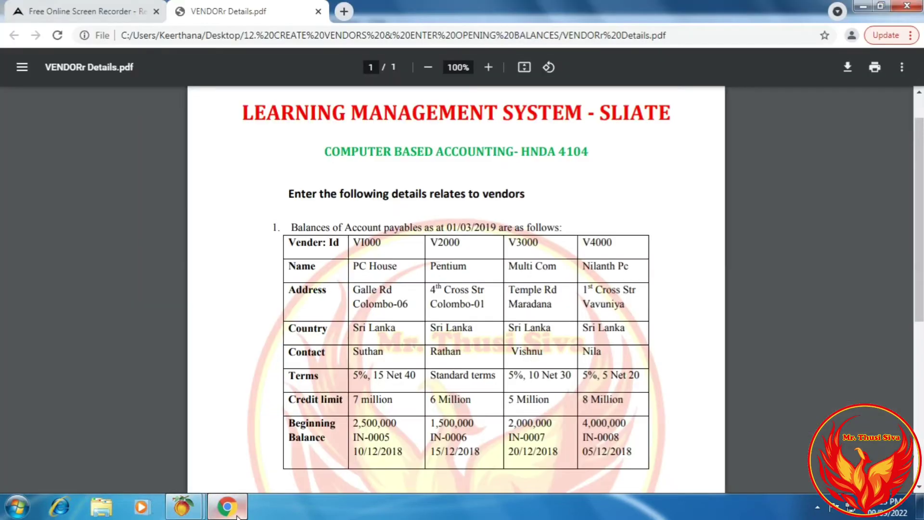
click(236, 513)
text(VISHNU)
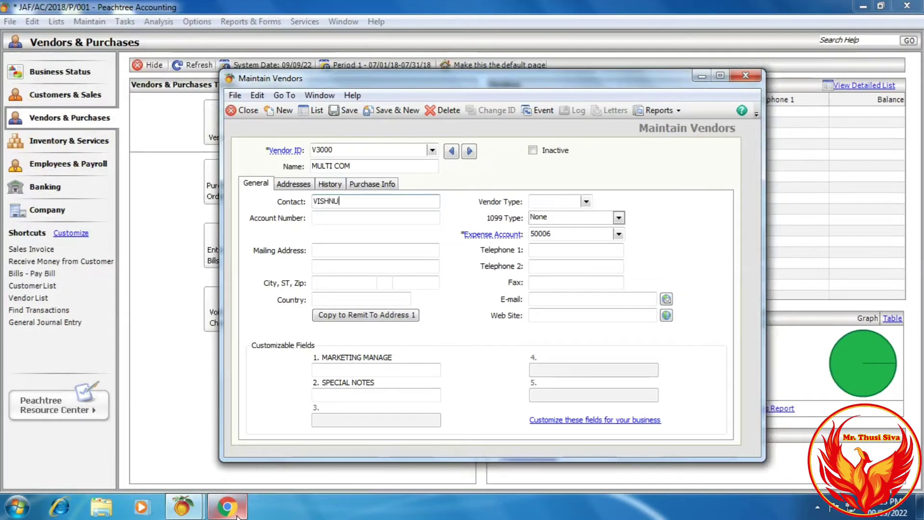
- Check the address of V3000 in the PDF and fill in both lines of its mailing address
click(367, 250)
click(227, 508)
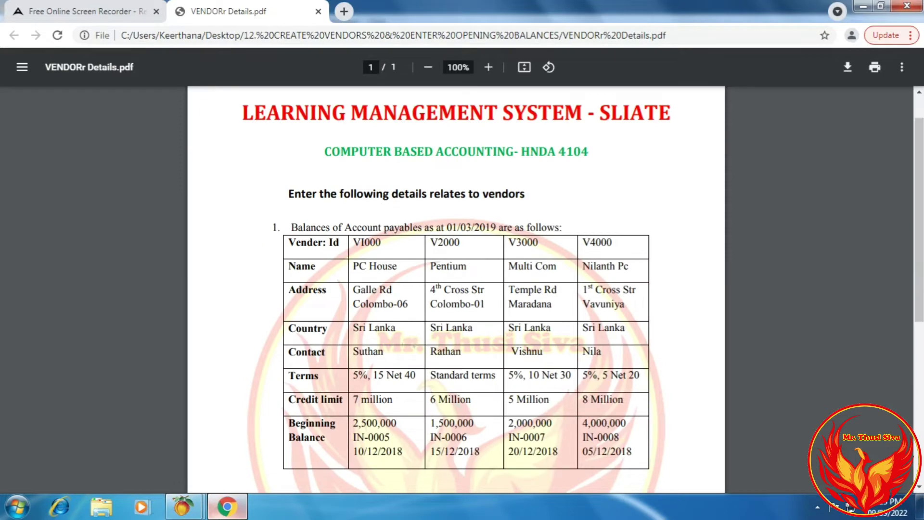
click(222, 510)
text(TEM)
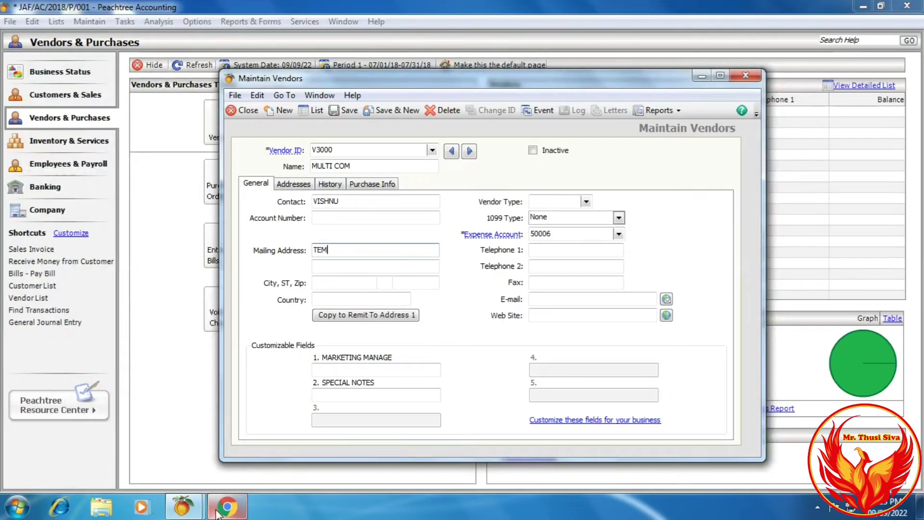
text(PLE ROAD)
key(Tab)
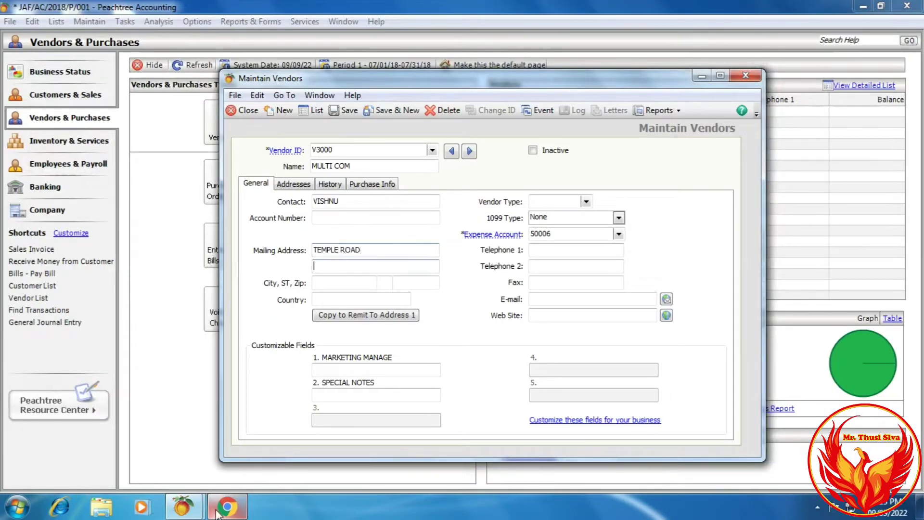
text(MARADANA)
key(Tab)
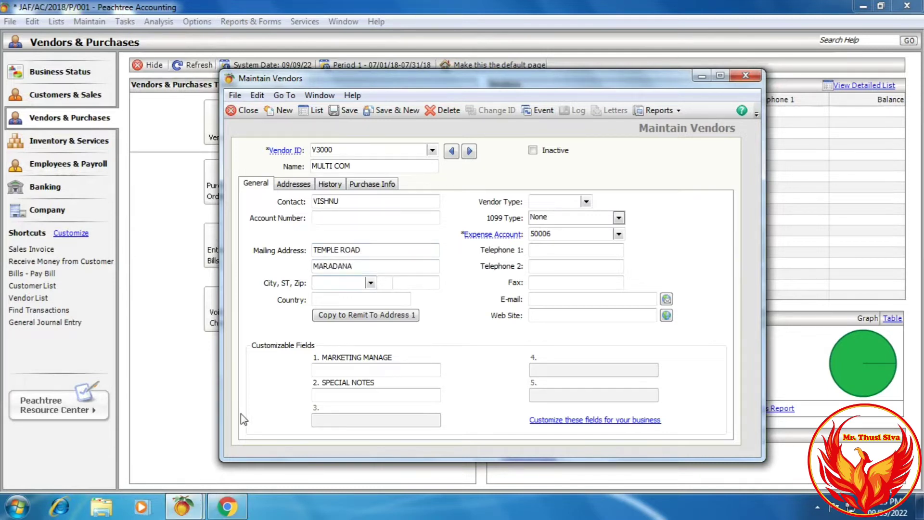
- Set the city of V3000 to MARADANA and the country to SRI LANKA, and copy the address to Remit To Address 1
text(MARADANA)
key(Tab)
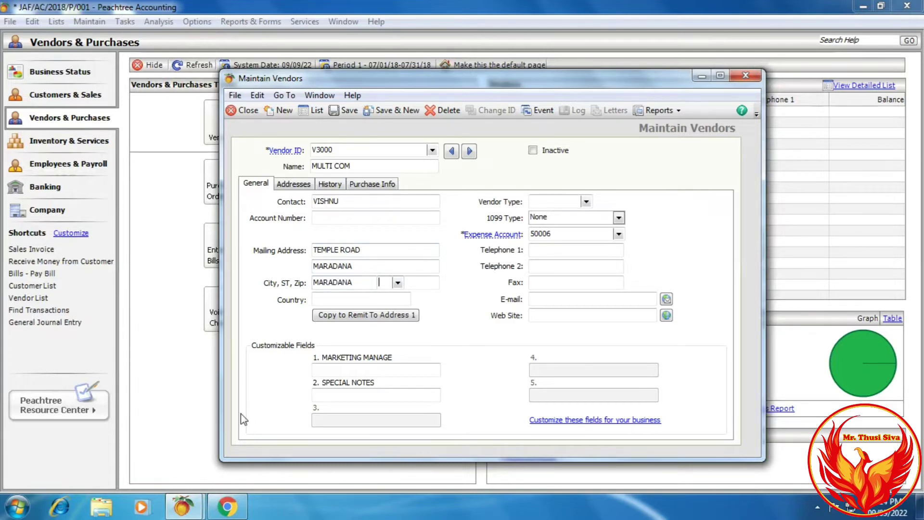
key(Tab)
key(Tab)
text(SR)
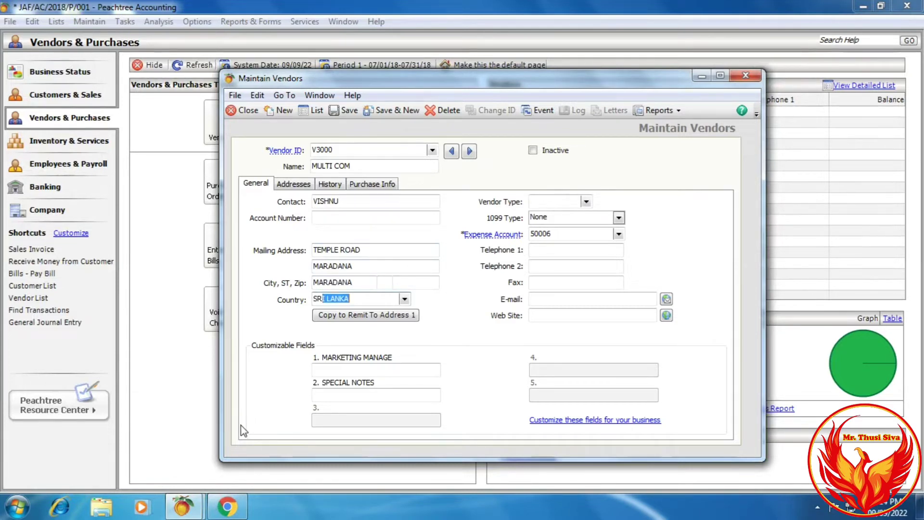
key(Tab)
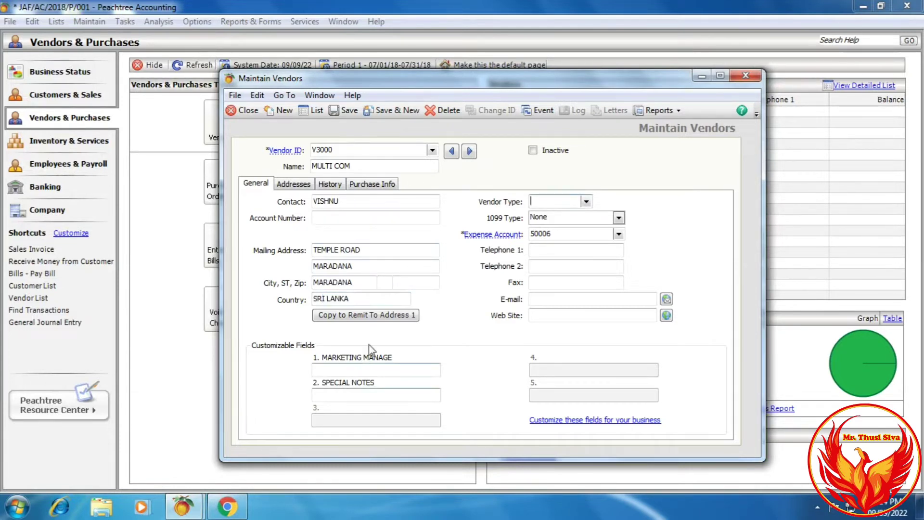
click(379, 318)
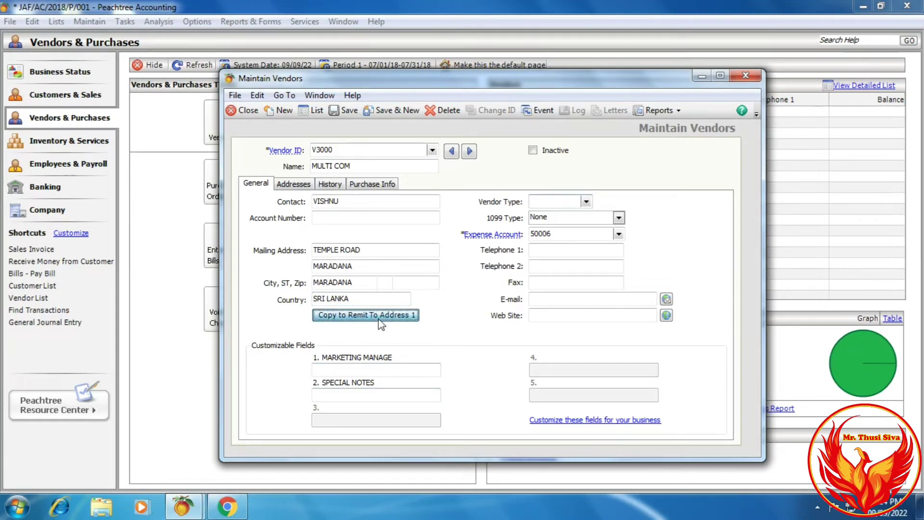
- Check the terms of V3000 in the PDF and switch its purchase terms to customized terms for this vendor
click(367, 185)
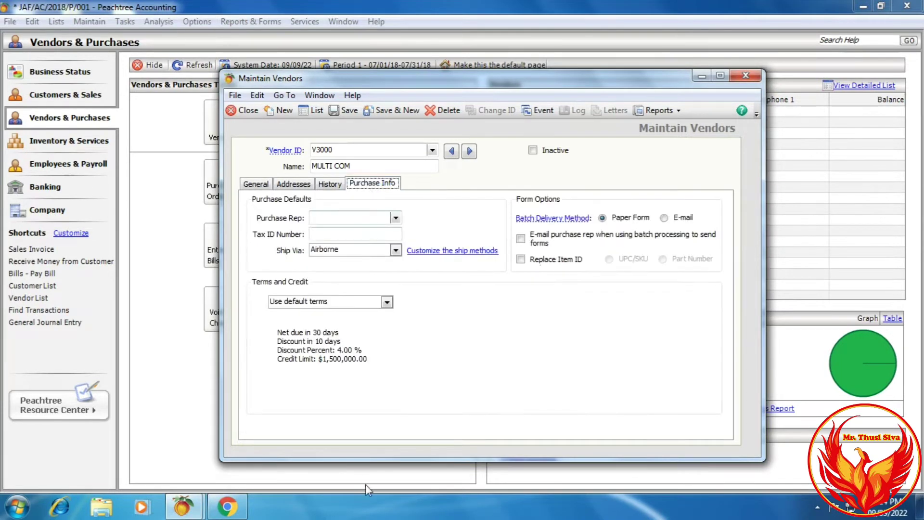
click(227, 508)
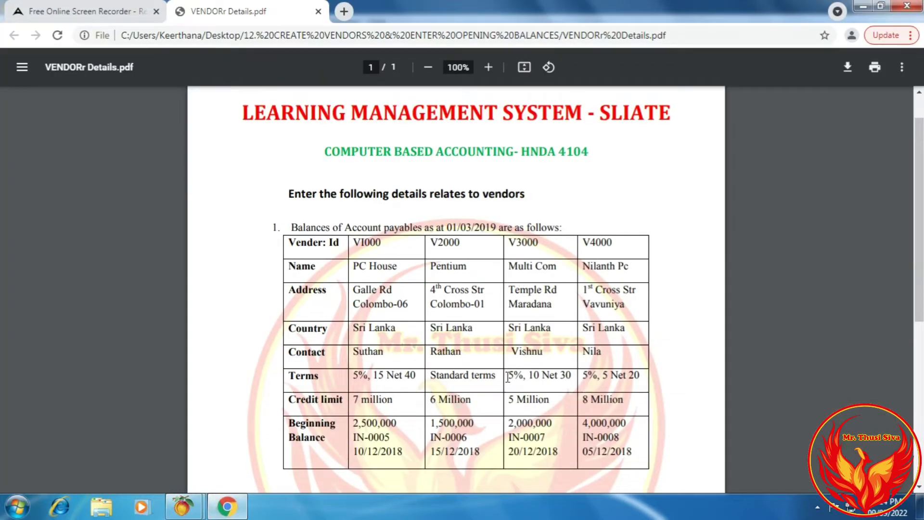
drag(508, 376, 526, 378)
double_click(535, 377)
click(224, 511)
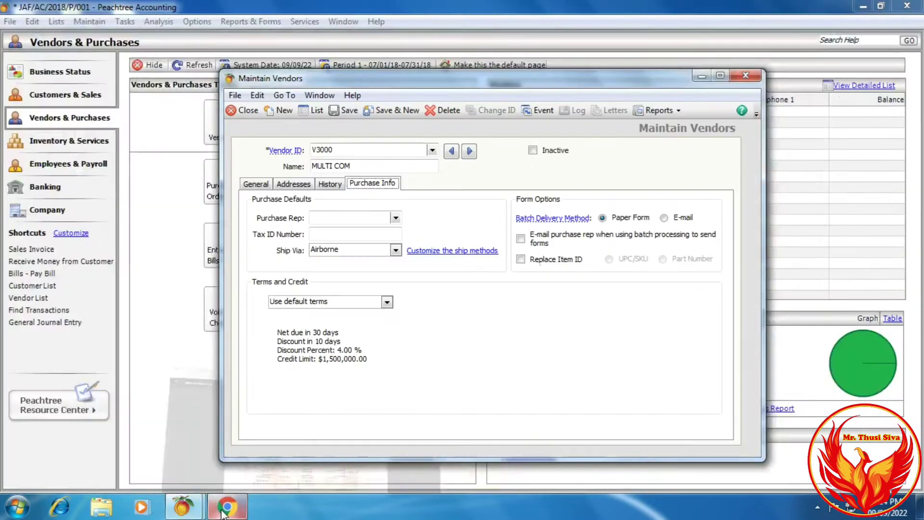
click(355, 301)
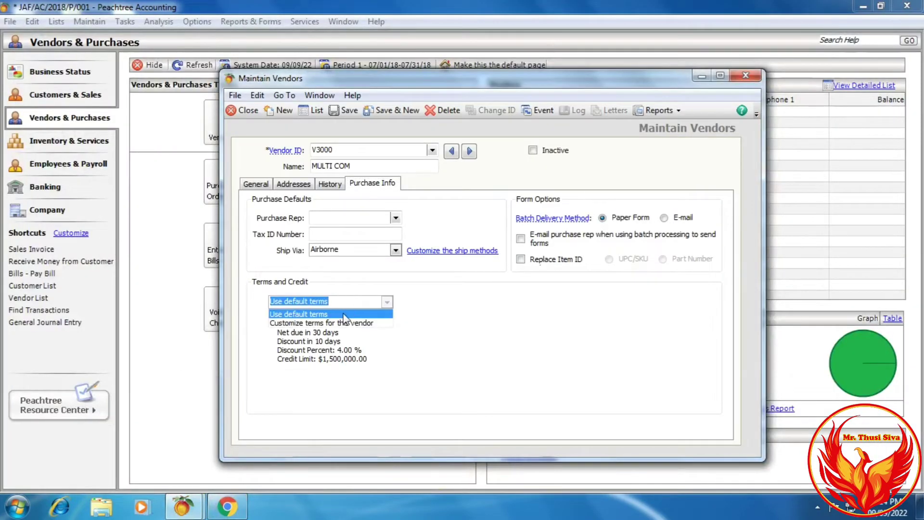
click(372, 323)
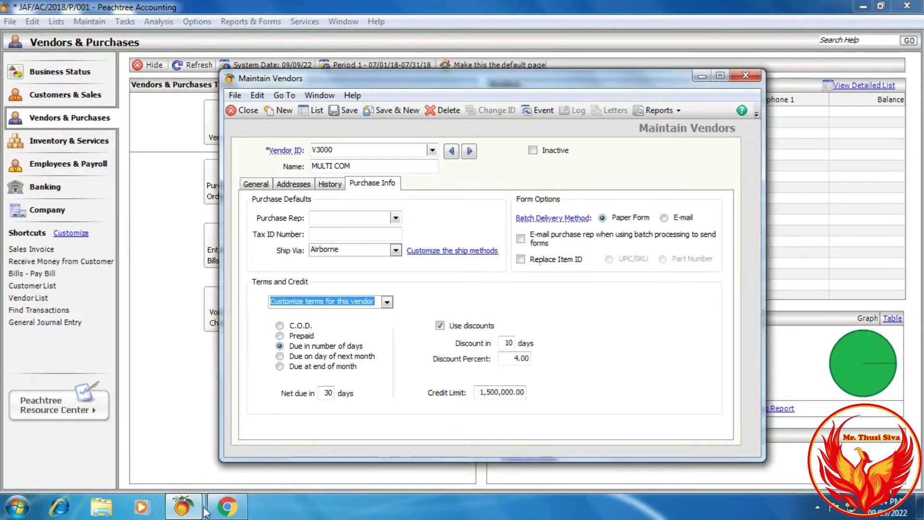
- Set the discount percent of V3000 to 5 and compare its discount days and remaining terms with the PDF
click(236, 514)
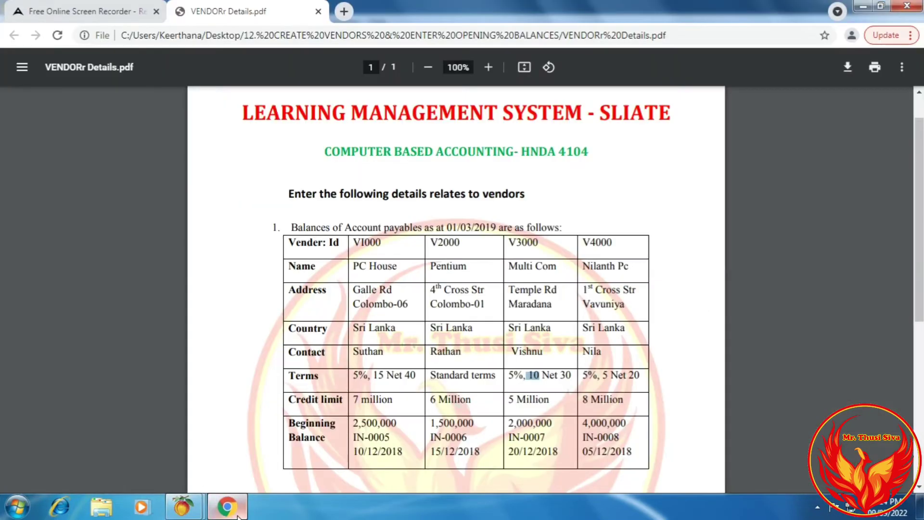
click(237, 515)
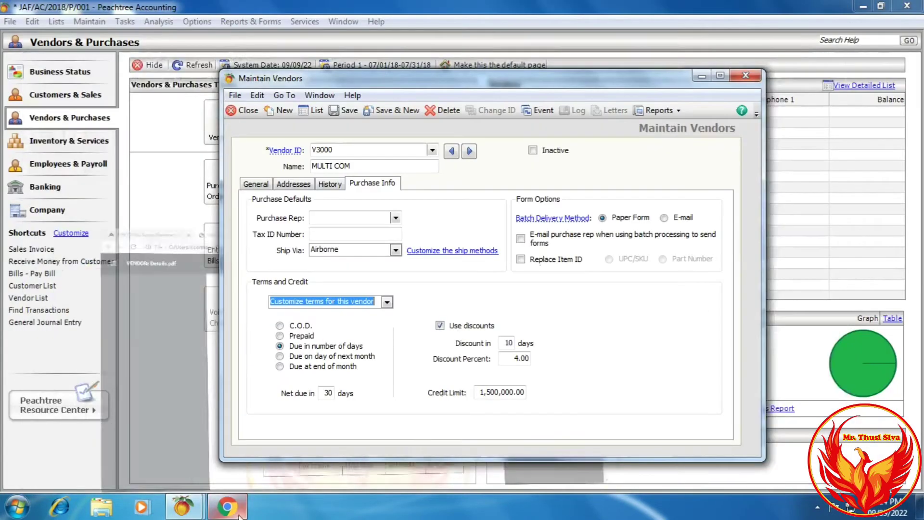
click(503, 363)
text(5)
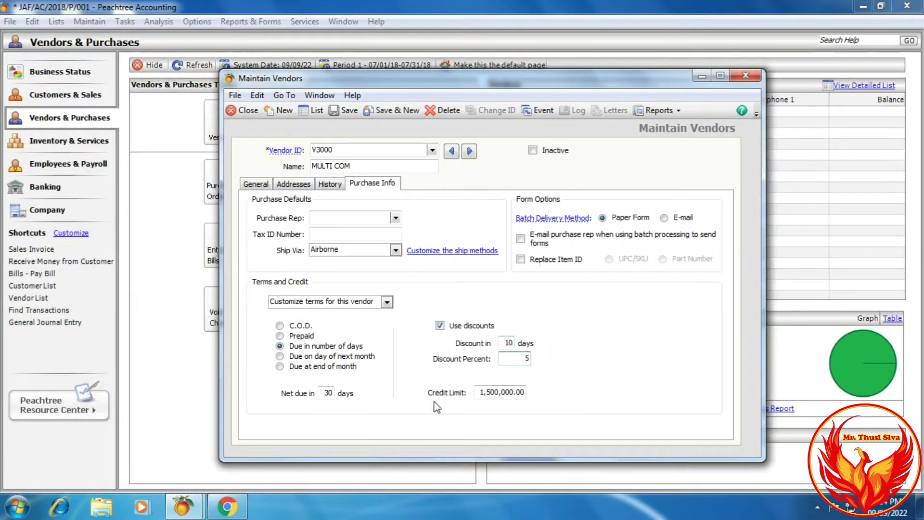
click(232, 514)
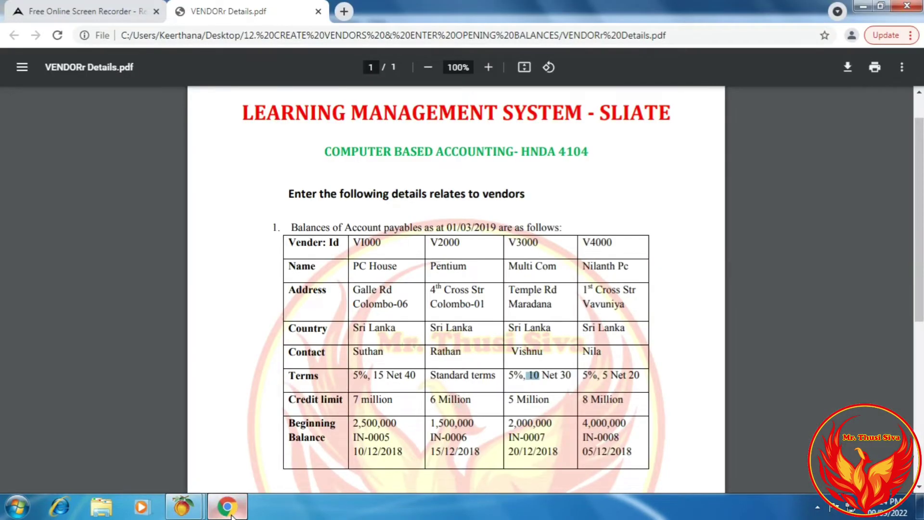
click(232, 514)
click(506, 342)
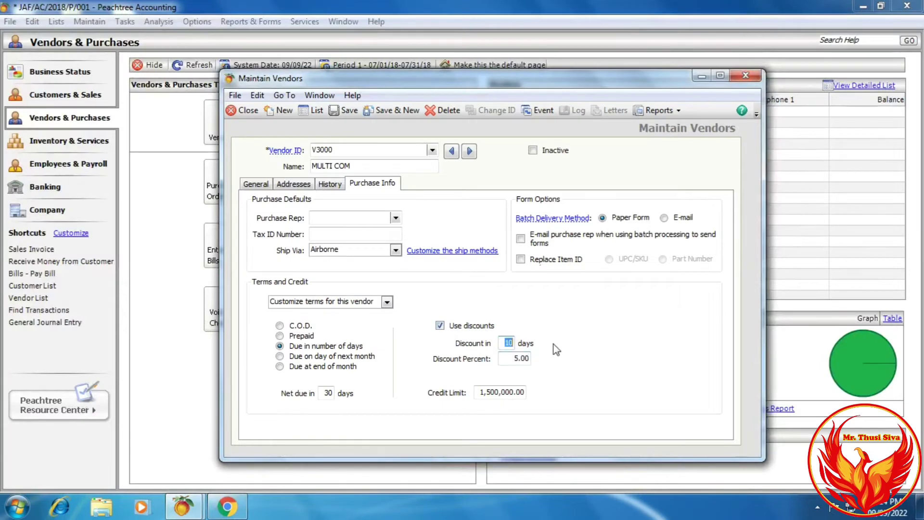
click(230, 513)
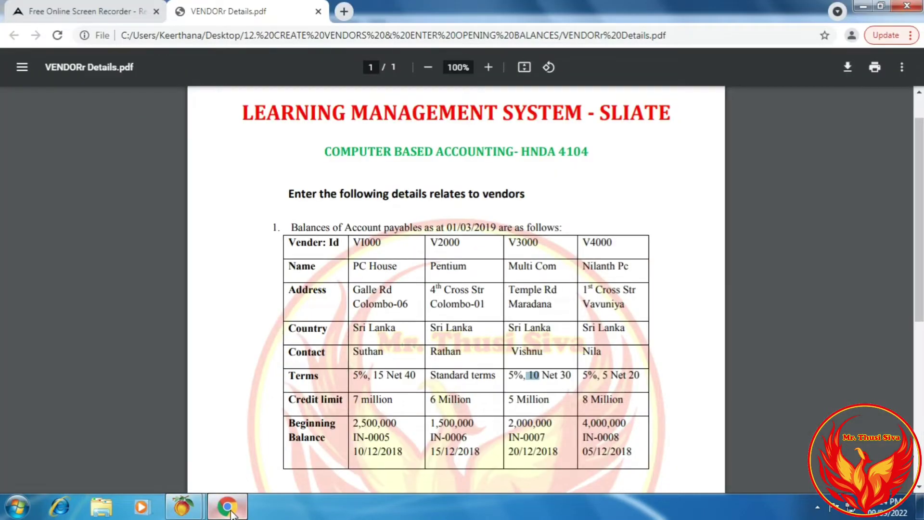
click(230, 513)
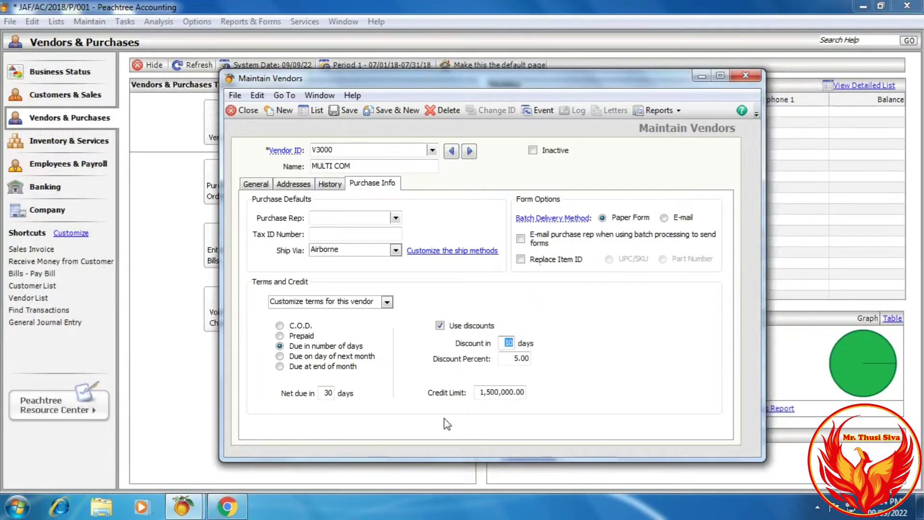
- Enter the 5 million credit limit listed in the PDF for V3000, and save the record to start a new vendor
click(479, 392)
text(50000)
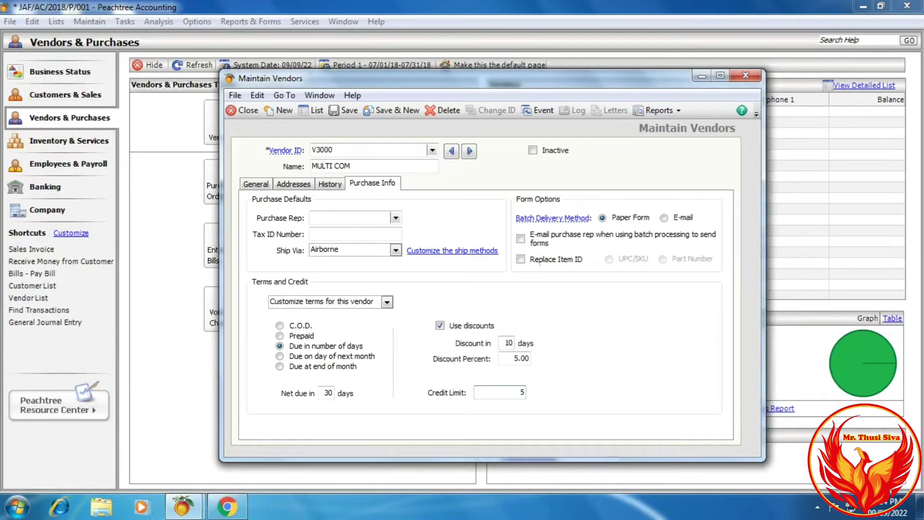
click(519, 358)
click(393, 112)
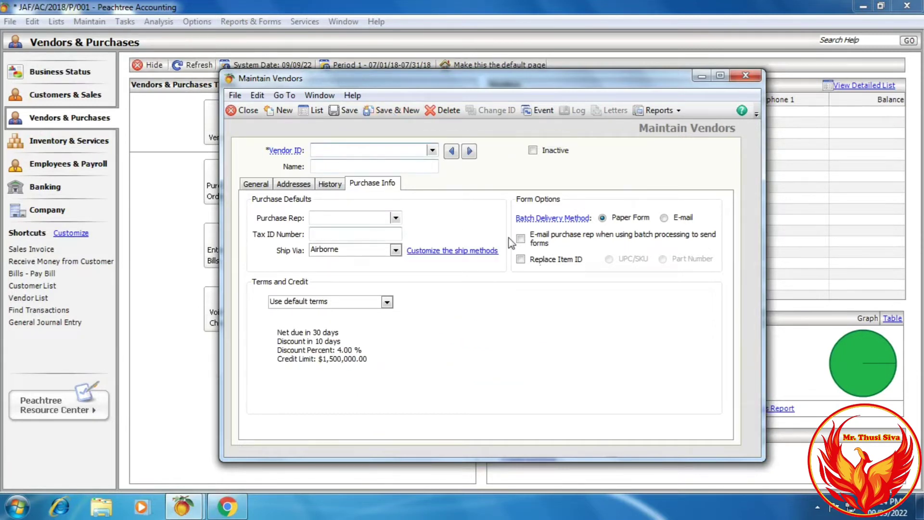
- Reopen vendor V2000 (PENTIUM) and switch its purchase terms to customized terms for this vendor
click(433, 151)
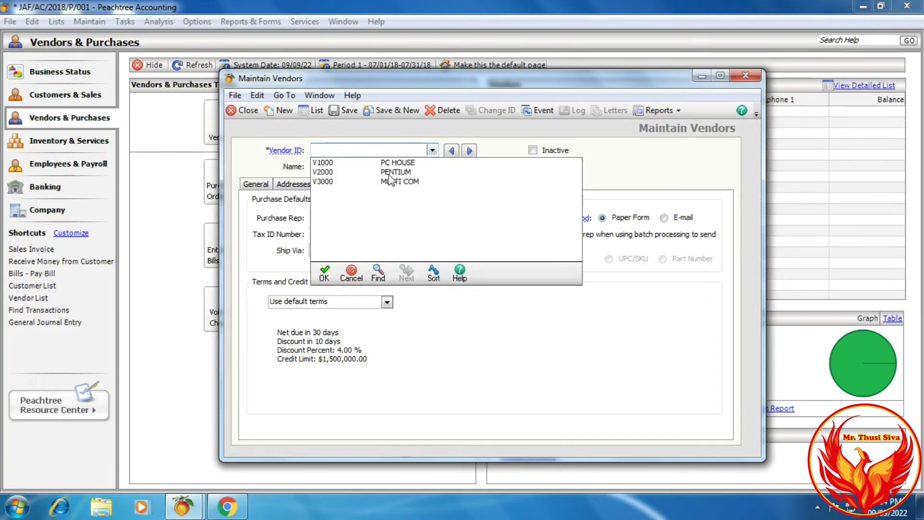
double_click(411, 174)
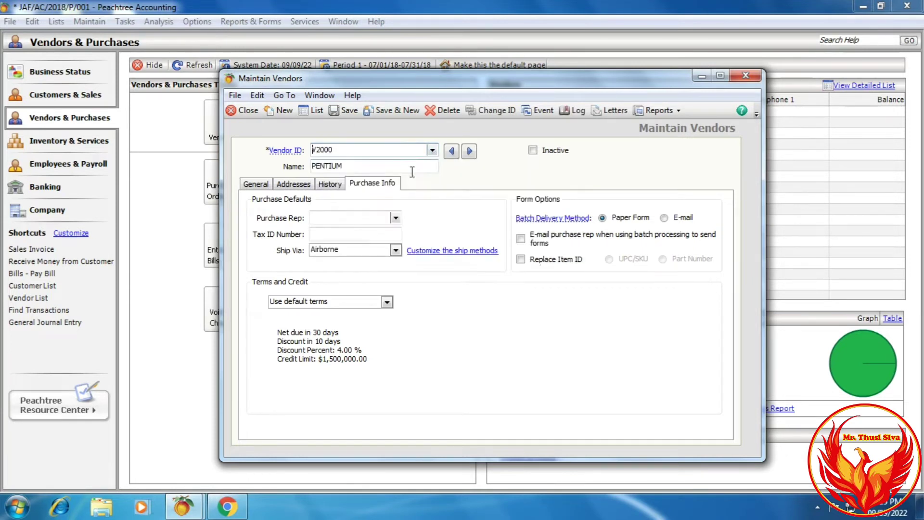
click(387, 302)
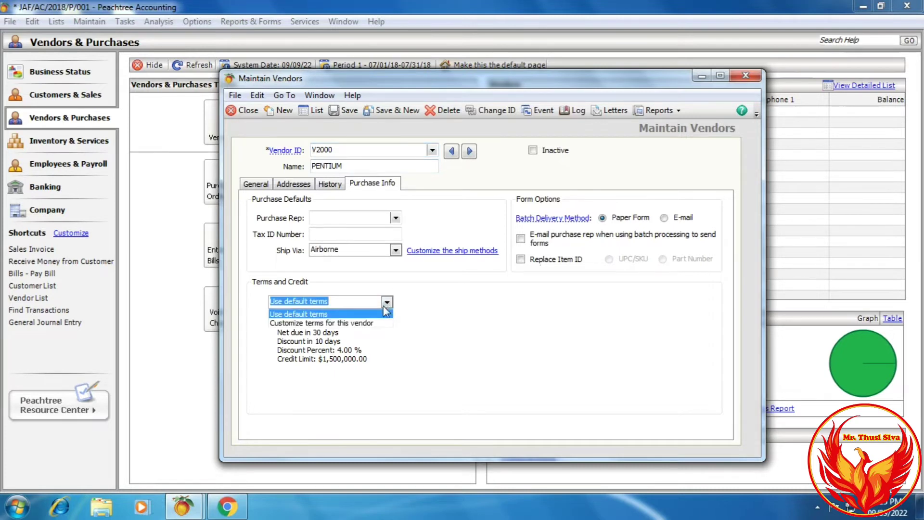
click(358, 322)
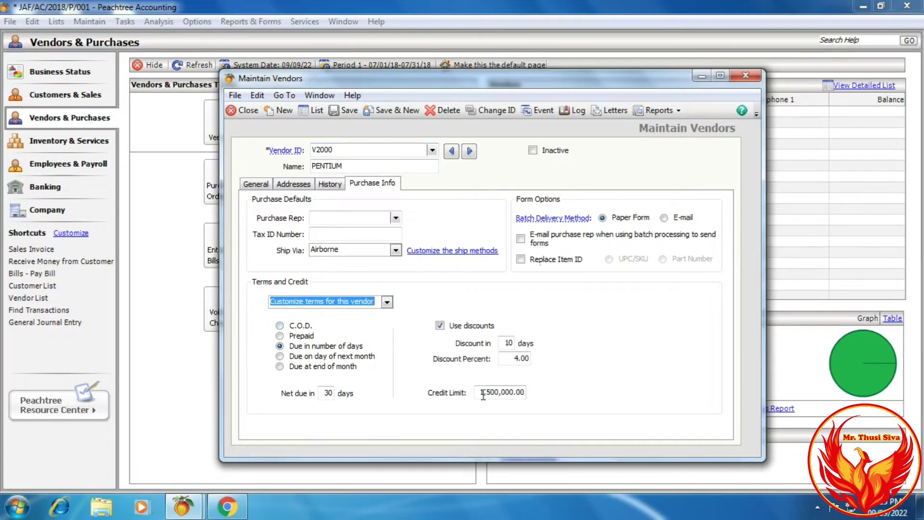
- Check the credit limit of V2000 in the PDF, set it to 6,000,000, and save the record to start a new vendor
drag(481, 394, 564, 396)
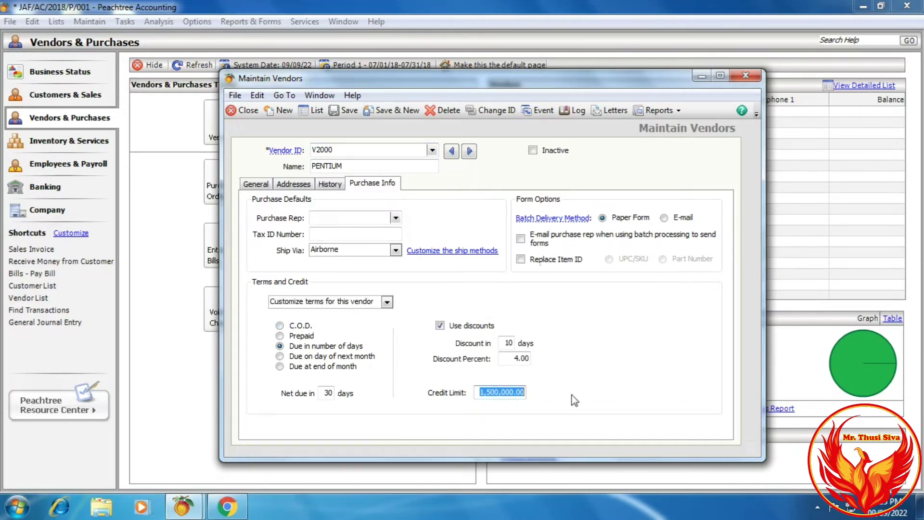
click(247, 509)
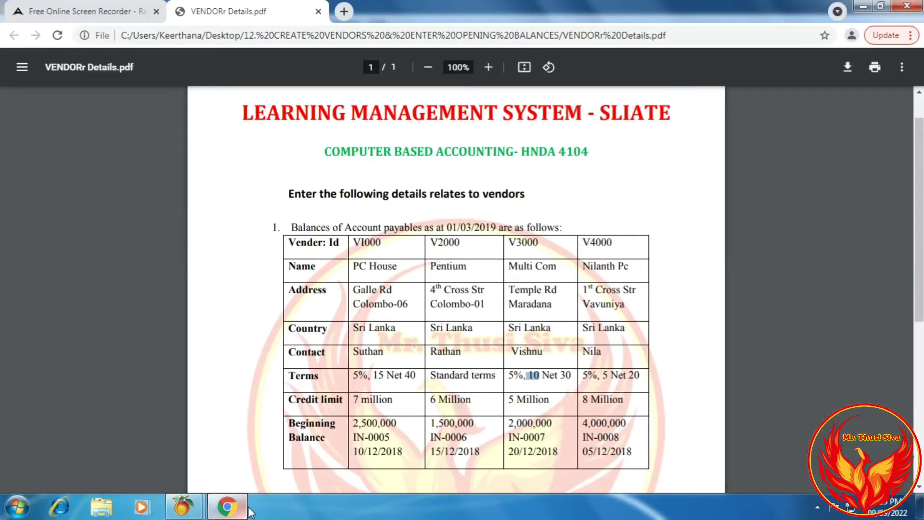
click(246, 509)
text(6)
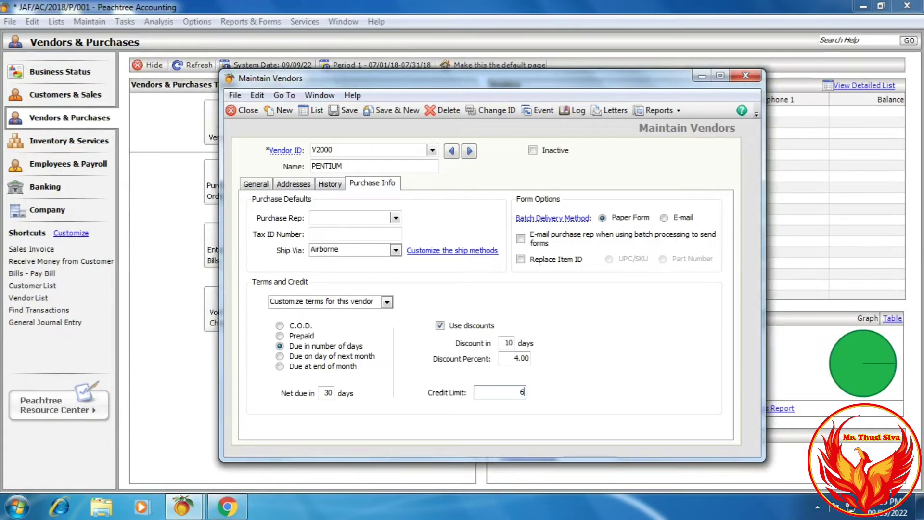
text(,000,000)
key(Tab)
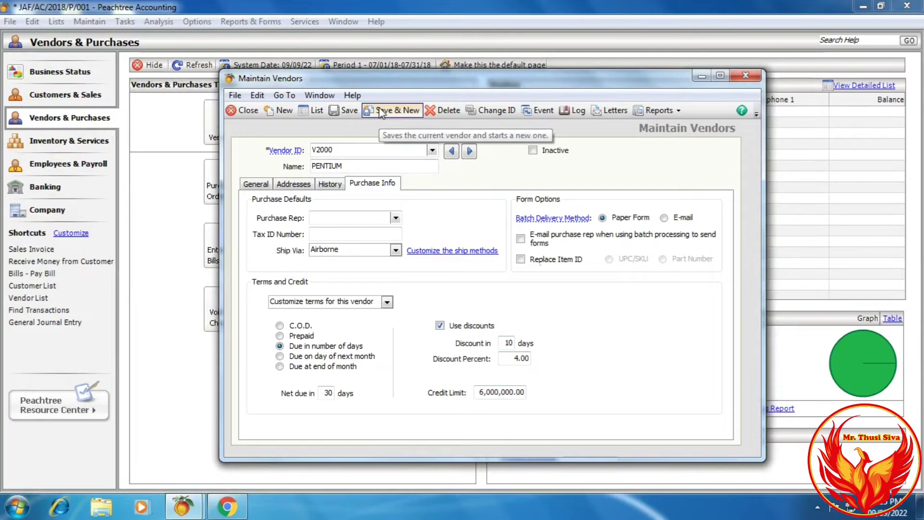
click(342, 110)
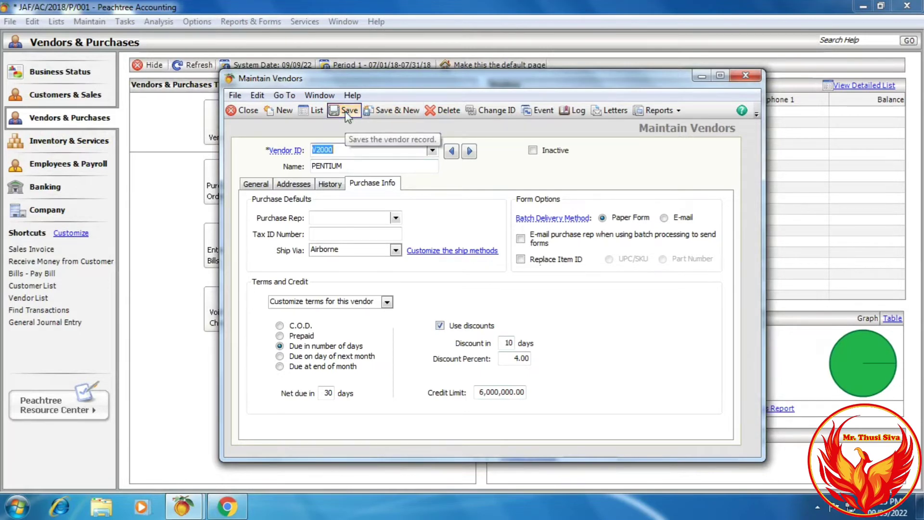
click(374, 110)
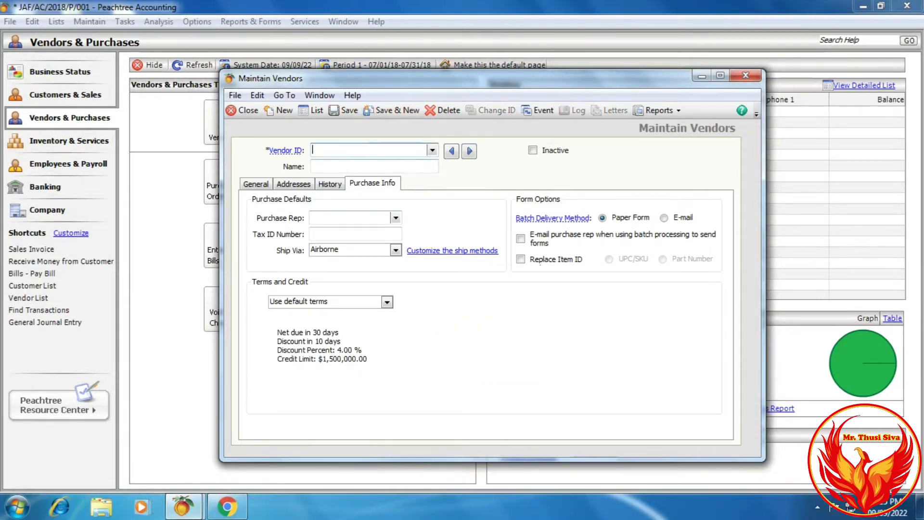
- Enter V4000 as the new vendor's ID and, from the PDF, NILANTH PC as its name
click(227, 507)
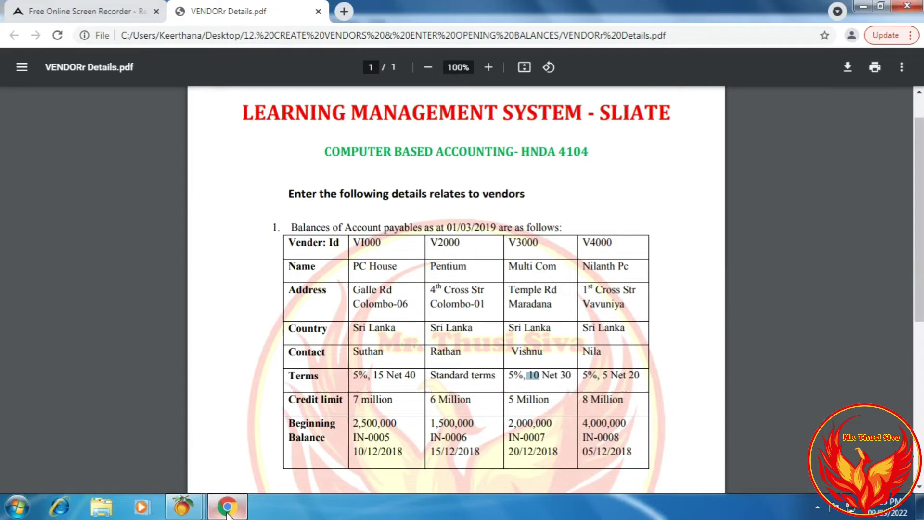
click(227, 507)
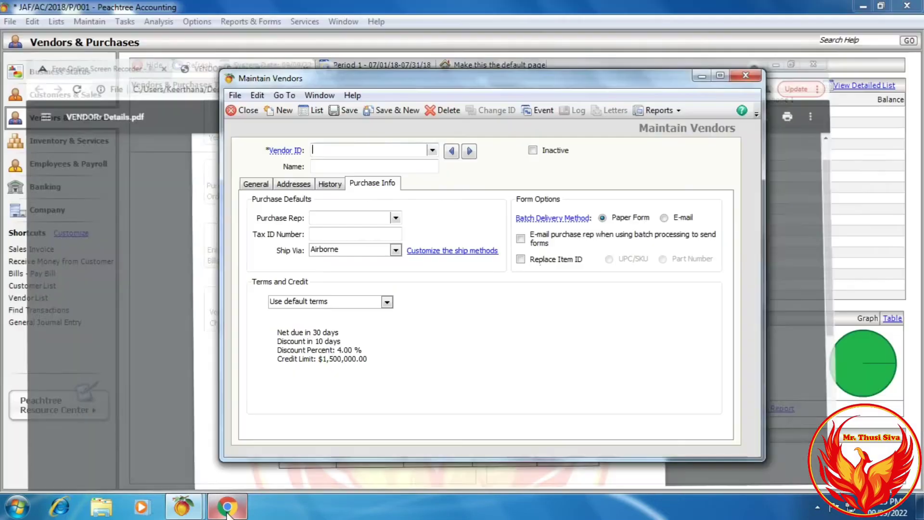
text(V4000)
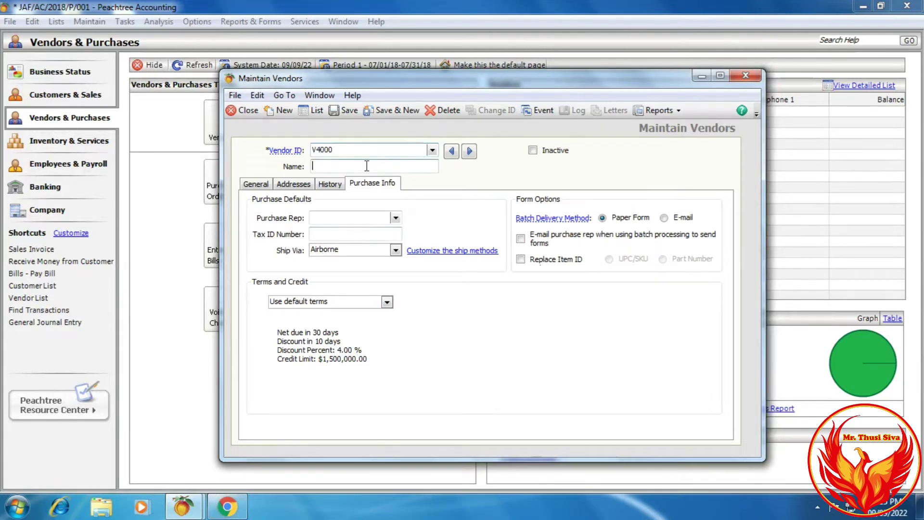
click(227, 508)
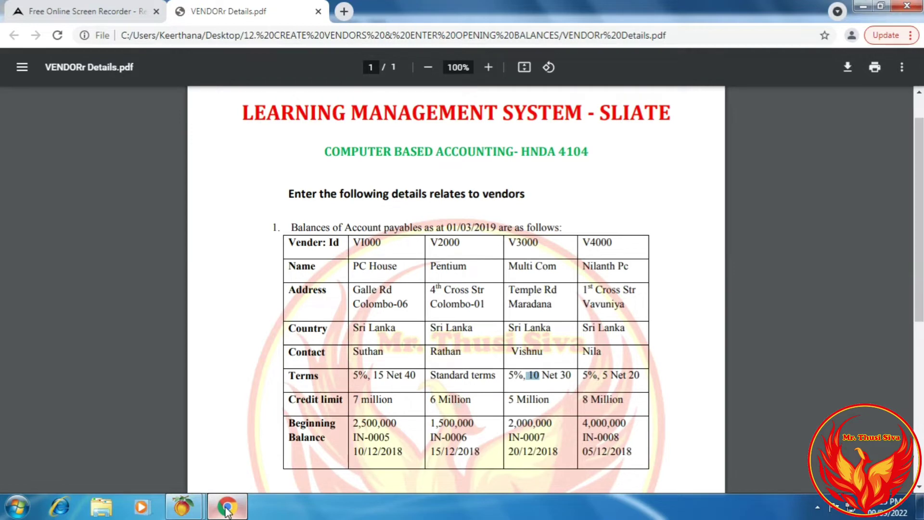
click(226, 508)
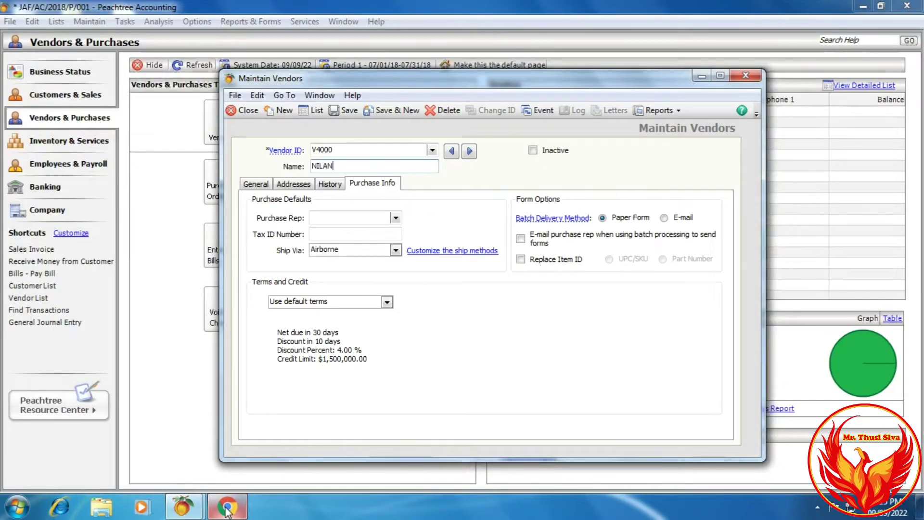
text(NILANTH PC)
key(Tab)
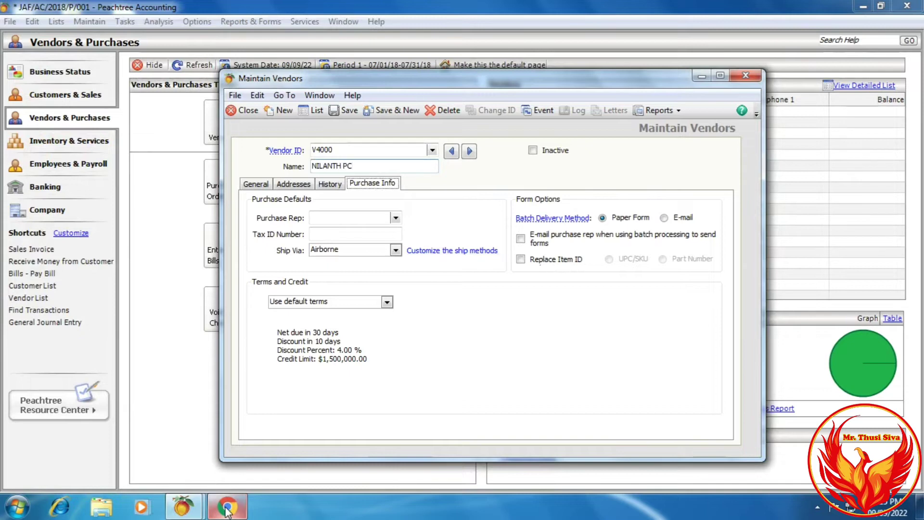
- Look up the contact person for V4000 in the PDF and enter that name in the vendor's general details
key(Home)
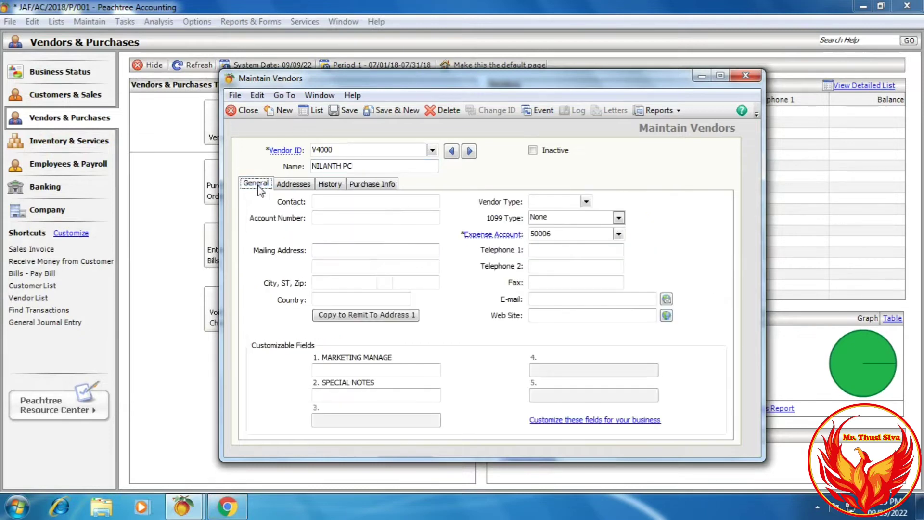
key(Tab)
click(226, 507)
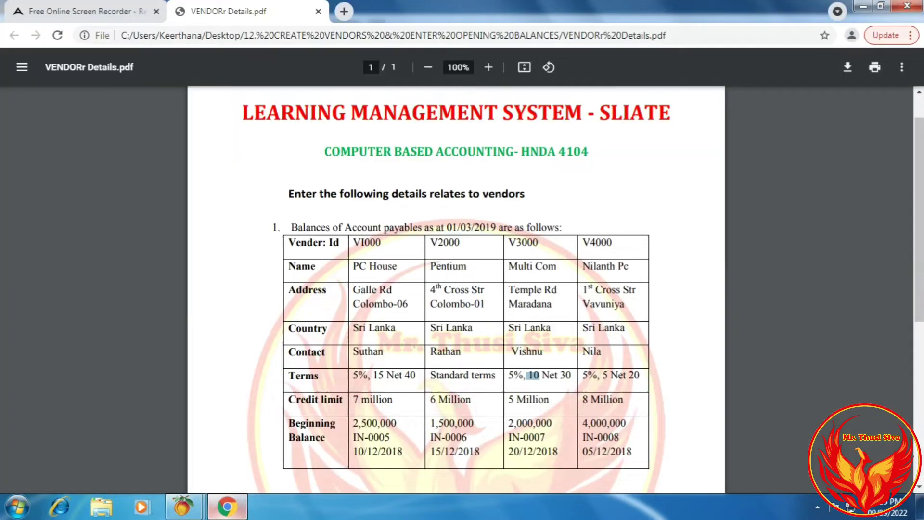
key(alt+Tab)
text(NIL)
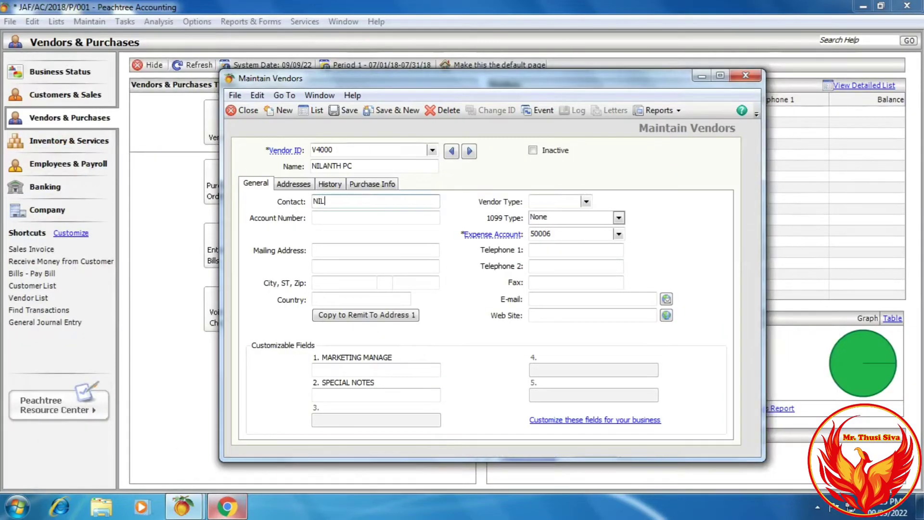
key(Tab)
key(Tab)
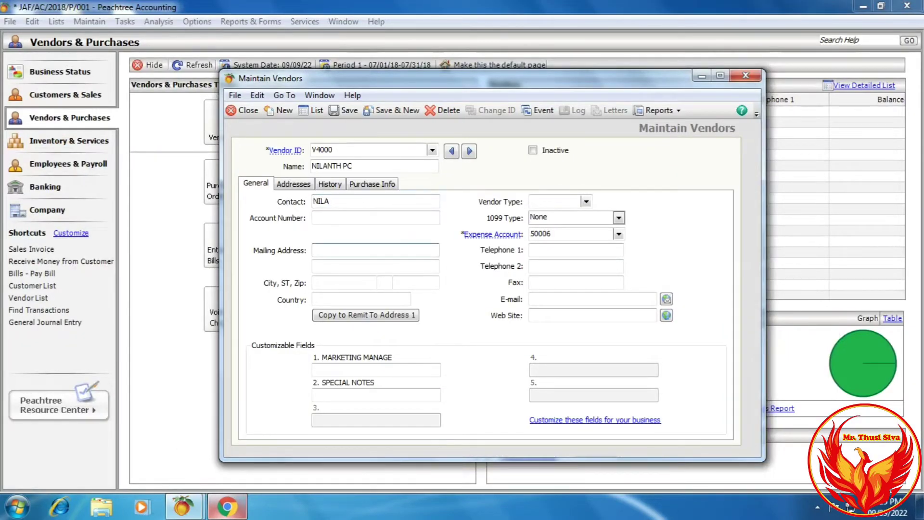
- Enter both mailing address lines of V4000 as given in the PDF, spelling out the street abbreviation
key(alt+Tab)
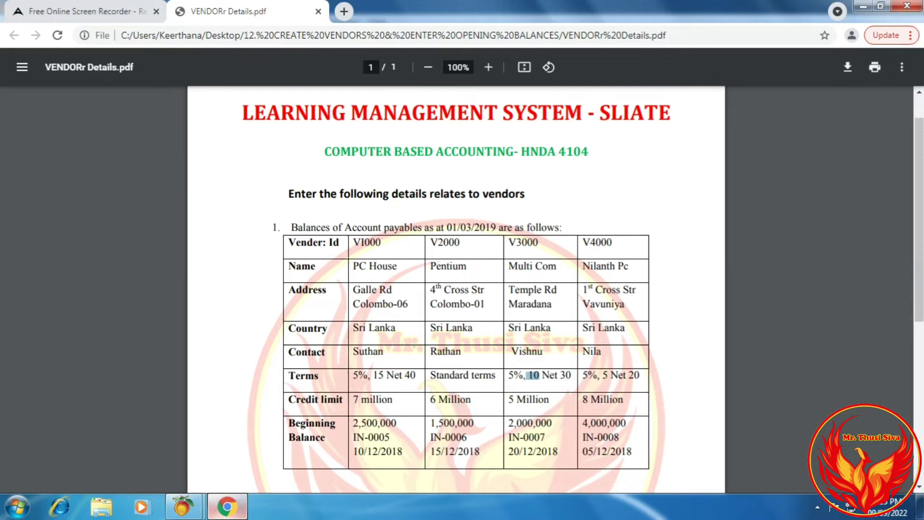
key(alt+Tab)
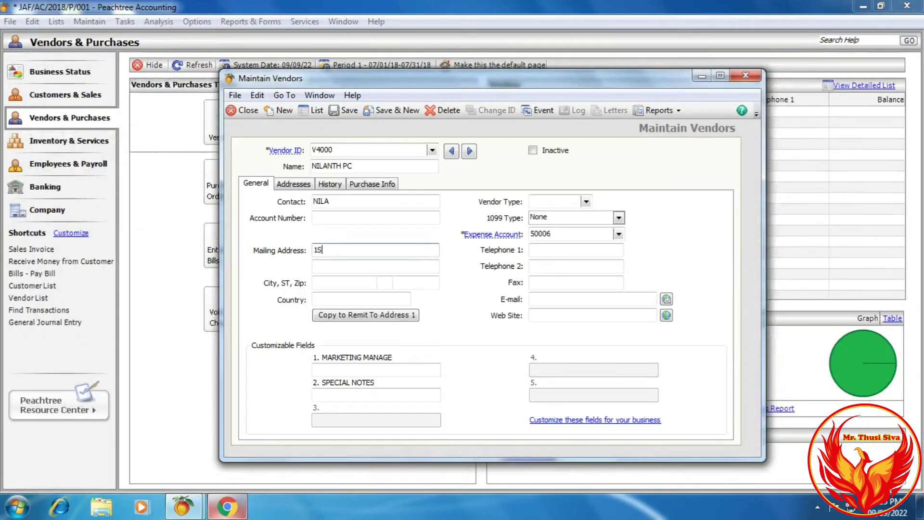
text(1ST CROSS STREETT)
click(376, 265)
text(V)
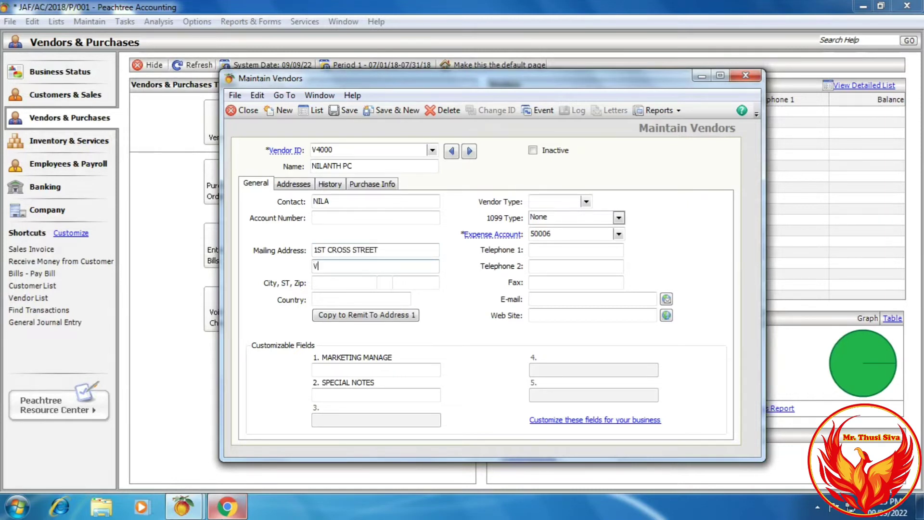
text(AVUNIYA)
- Fill in the vendor's city, set the country to SRI LANKA, and copy the address to Remit To Address 1
key(Tab)
text(VAVUNI)
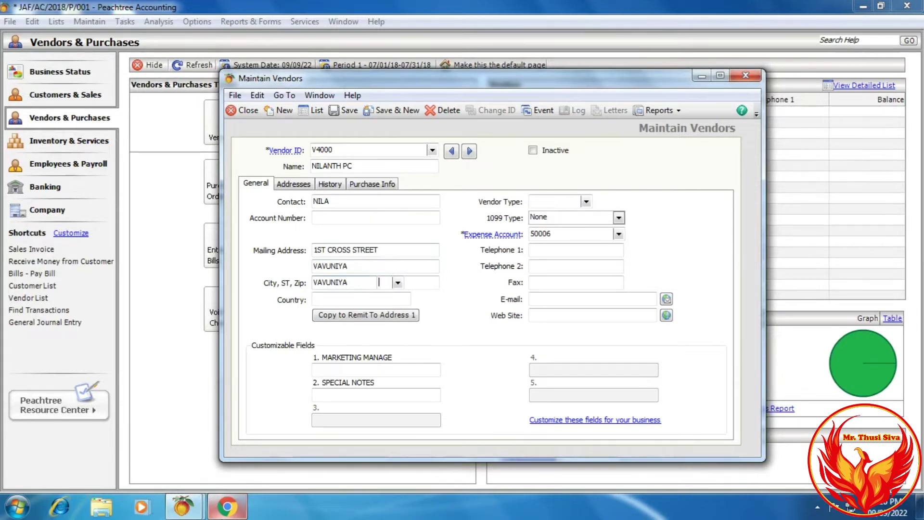
key(Tab)
key(Tab)
key(Tab)
text(SRI)
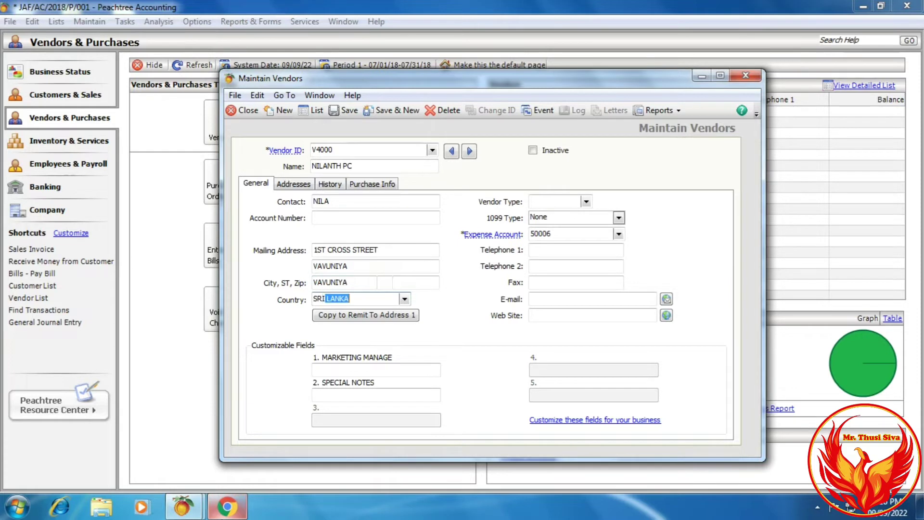
key(Tab)
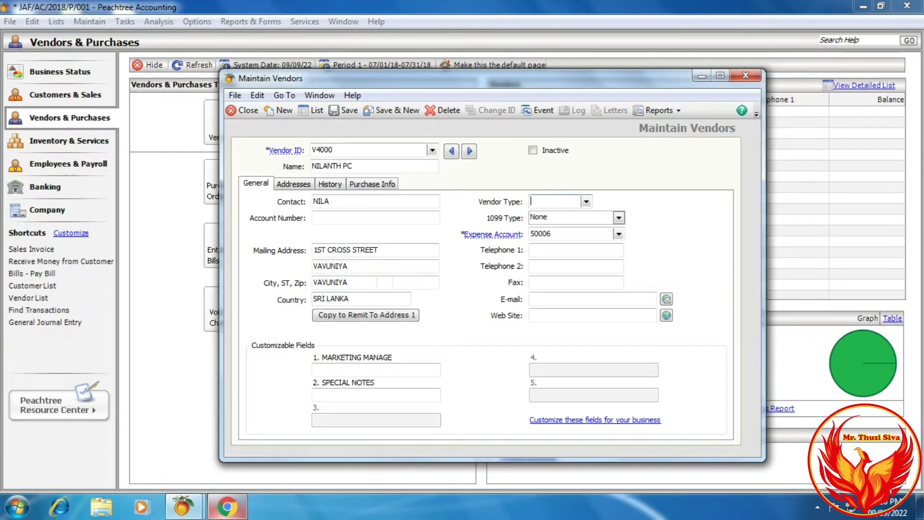
click(383, 316)
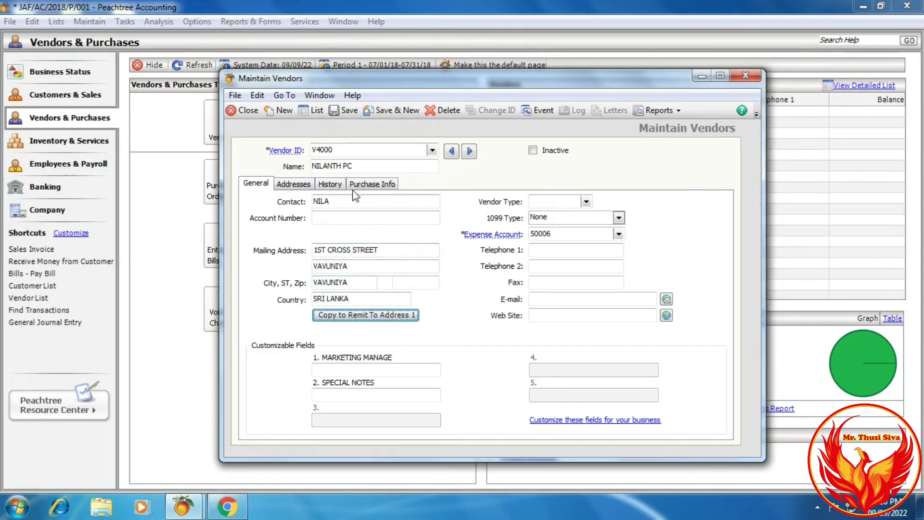
- Switch V4000 to customized terms for this vendor and set net due to 20 days, as listed in the PDF
click(376, 186)
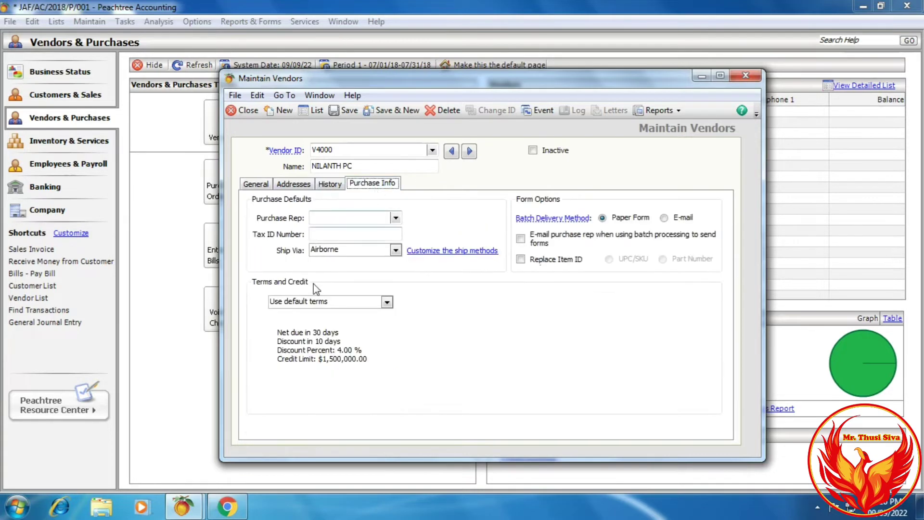
click(246, 512)
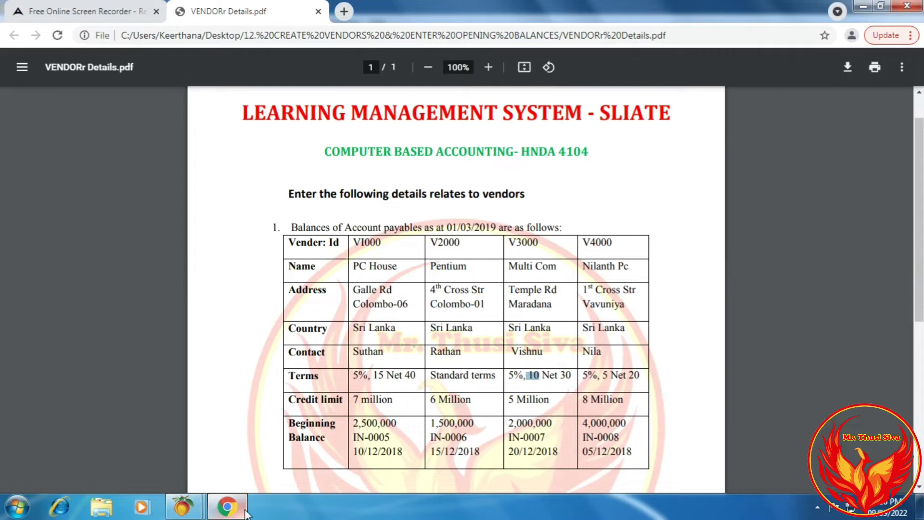
click(246, 513)
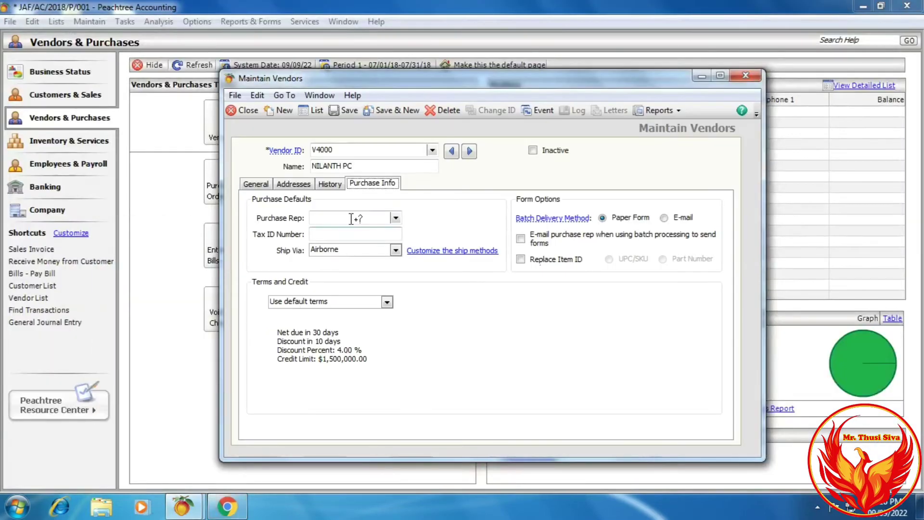
click(350, 303)
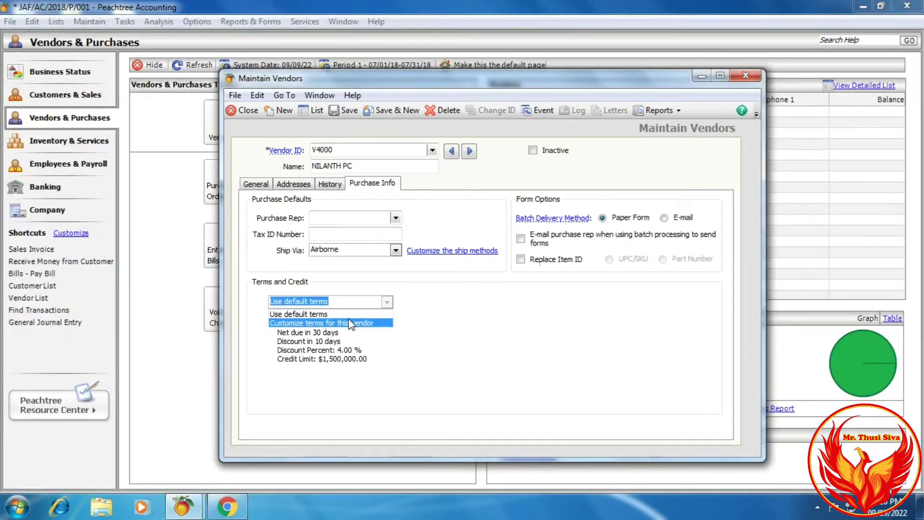
click(374, 327)
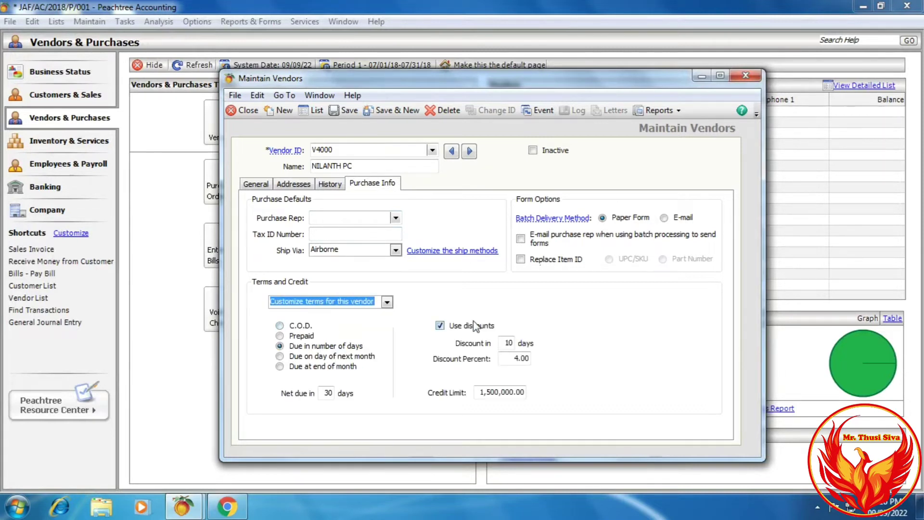
click(228, 506)
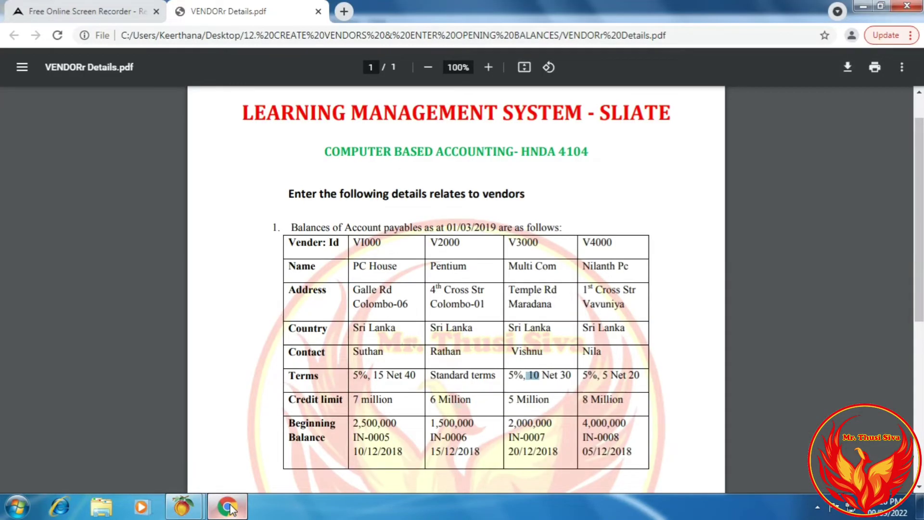
click(228, 506)
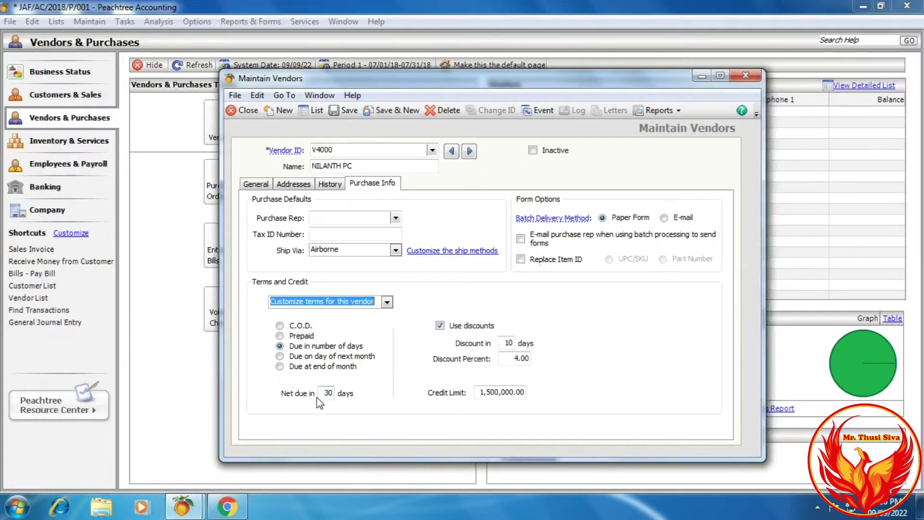
click(327, 392)
text(20)
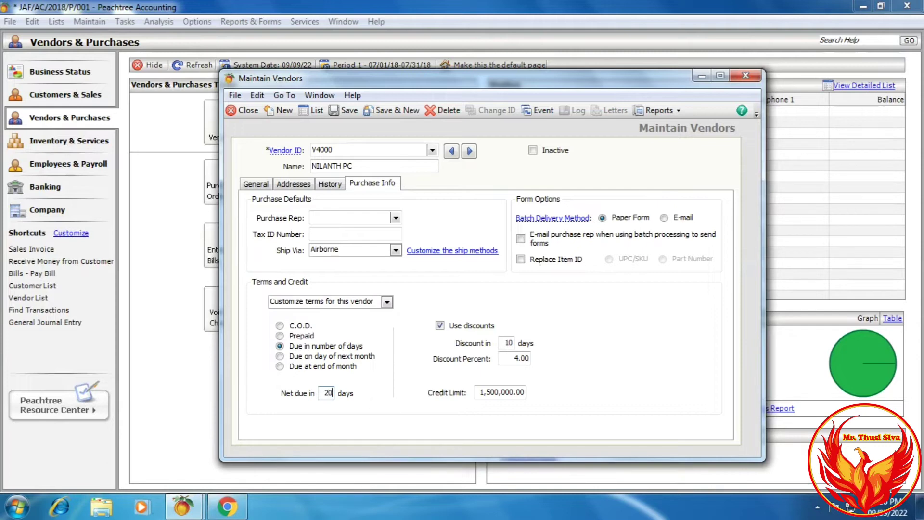
- Set the discount percent of V4000 to 5 and its discount period to 5 days, checking both against the PDF
click(232, 509)
click(231, 509)
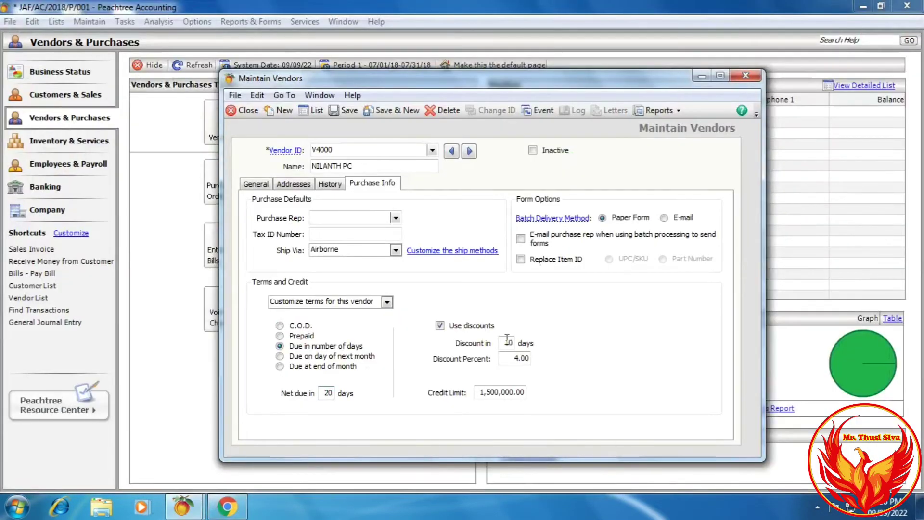
click(515, 359)
double_click(515, 359)
text(5)
key(shift+Tab)
click(214, 514)
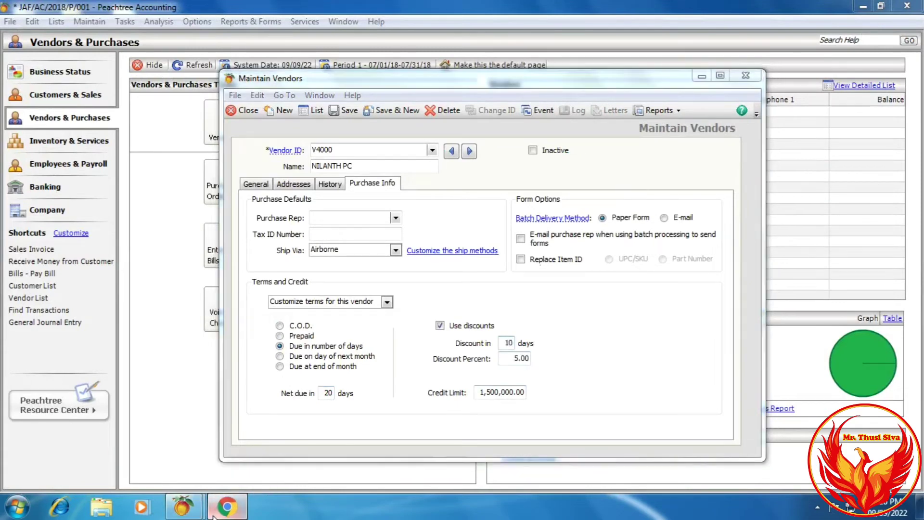
click(214, 514)
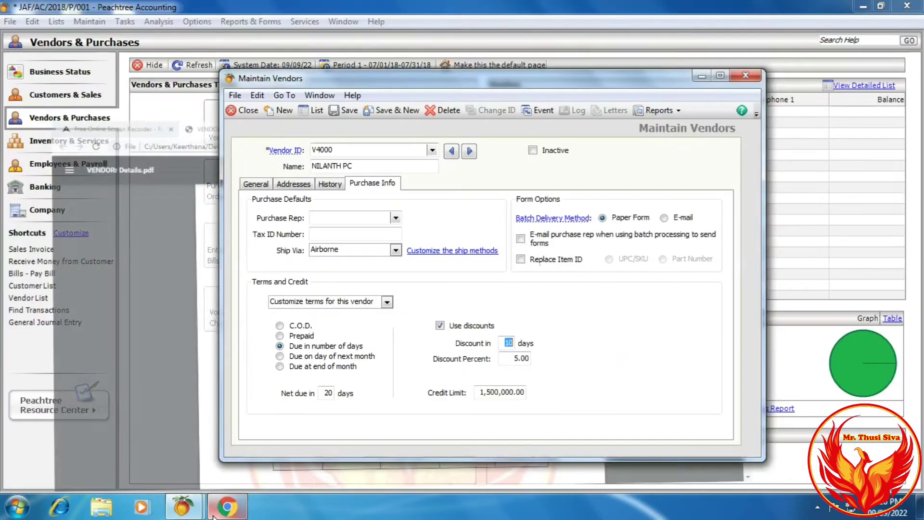
text(5)
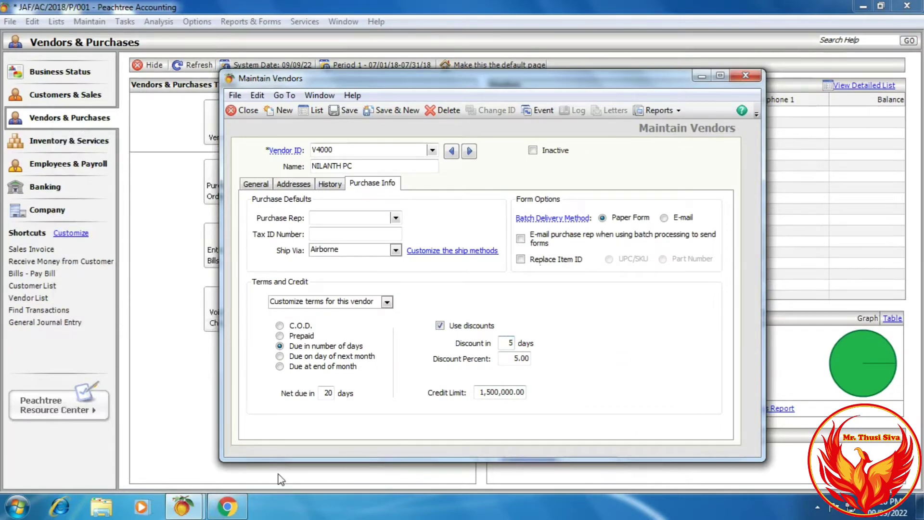
- Check the credit limit of V4000 in the PDF, set it to 8,000,000, and save the vendor record
click(229, 506)
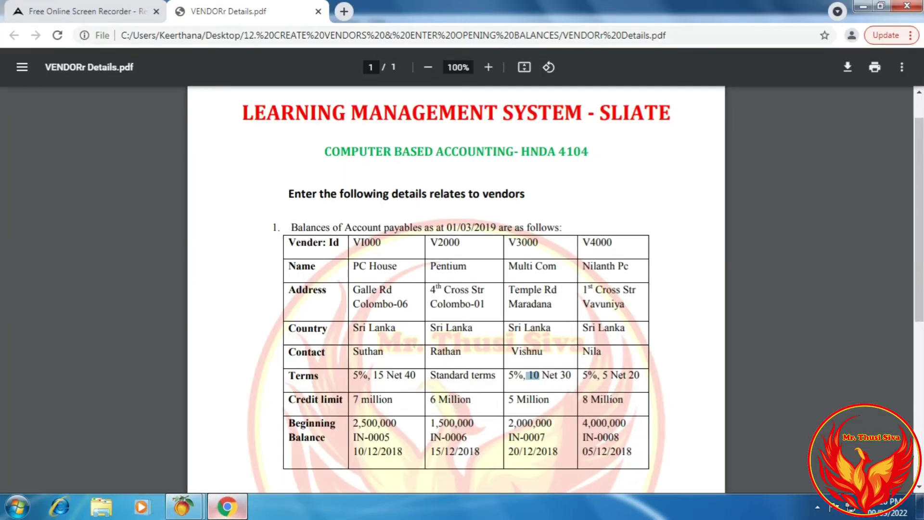
click(228, 505)
click(486, 392)
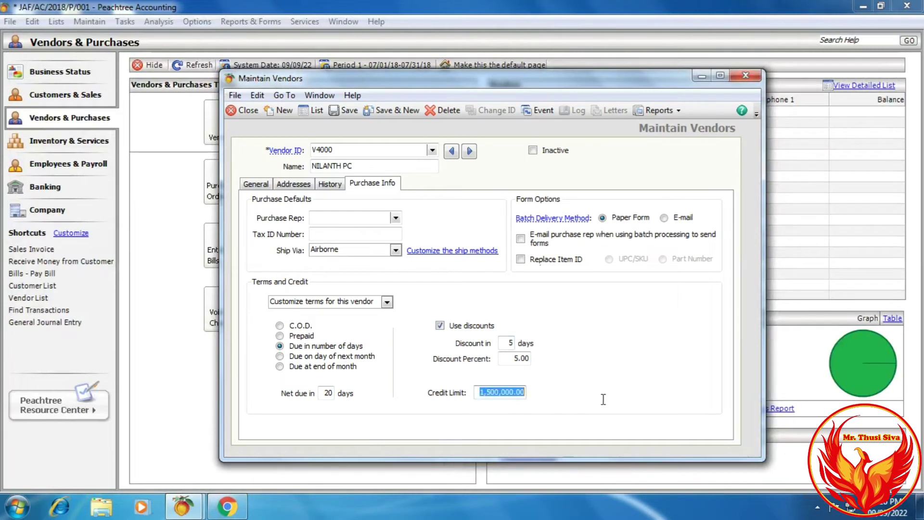
text(8,000,000)
key(Tab)
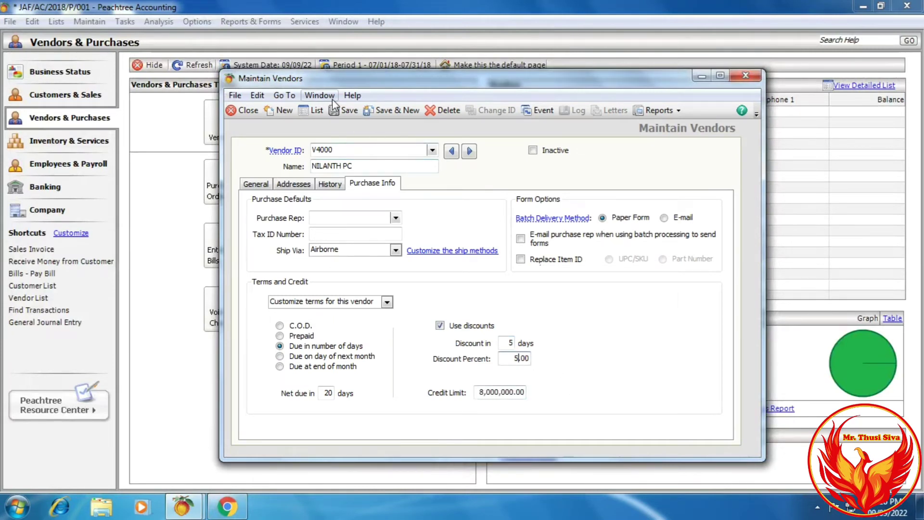
click(340, 111)
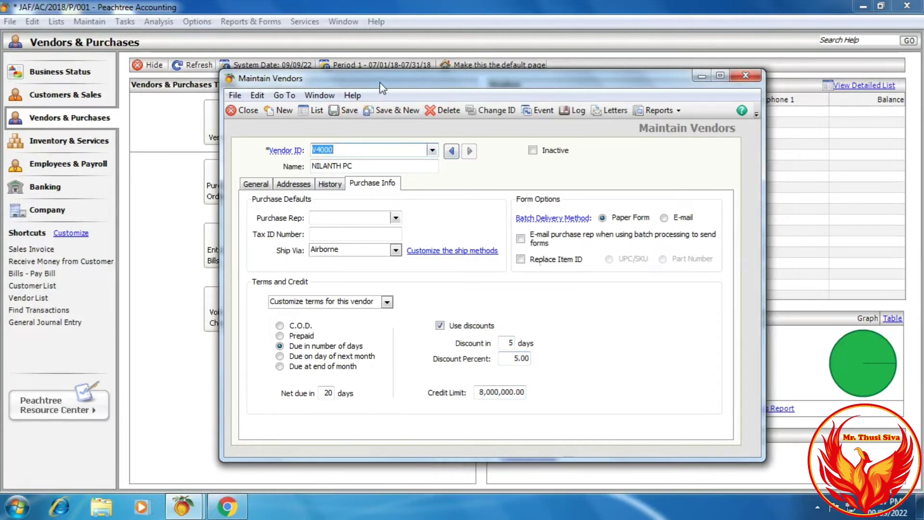
- Move the Maintain Vendors window aside and check the list of existing vendor IDs
drag(382, 84, 467, 88)
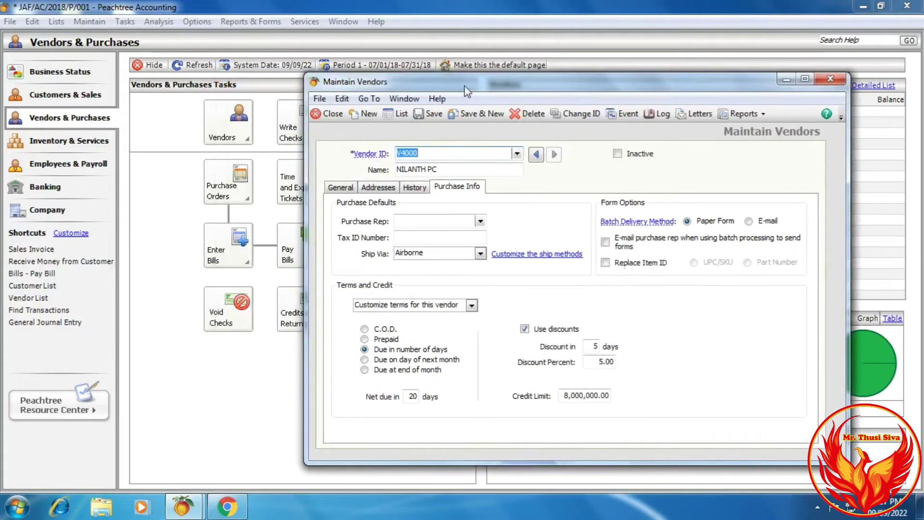
click(518, 155)
click(517, 154)
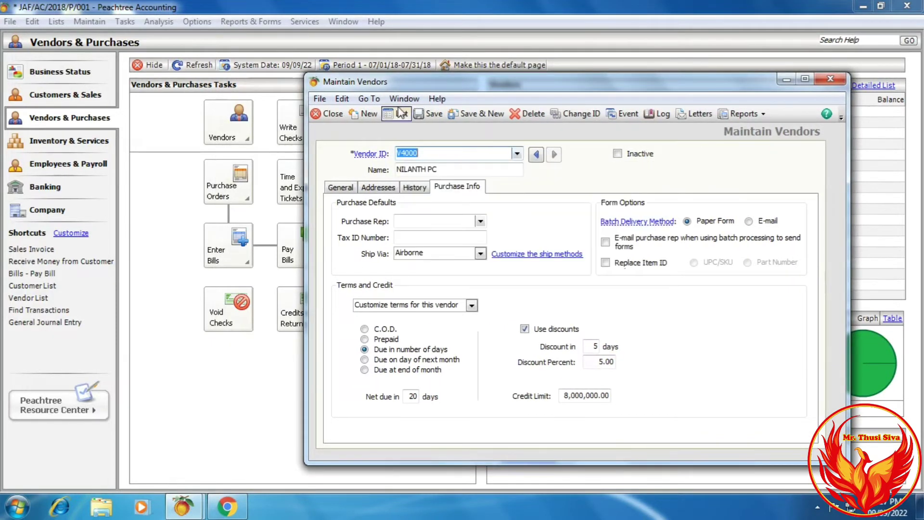
- Open vendor V1000 PC HOUSE from the vendor list, bring up its beginning balances from the history, and move that window aside
click(402, 115)
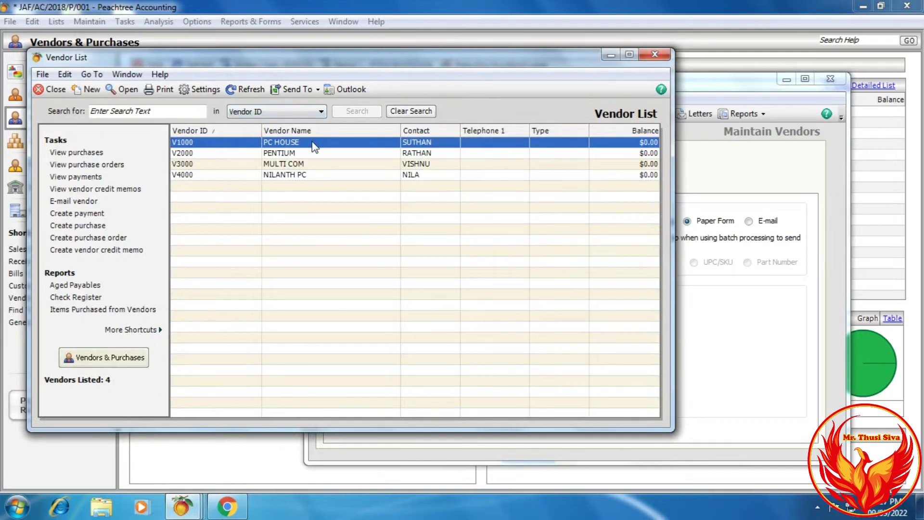
double_click(281, 144)
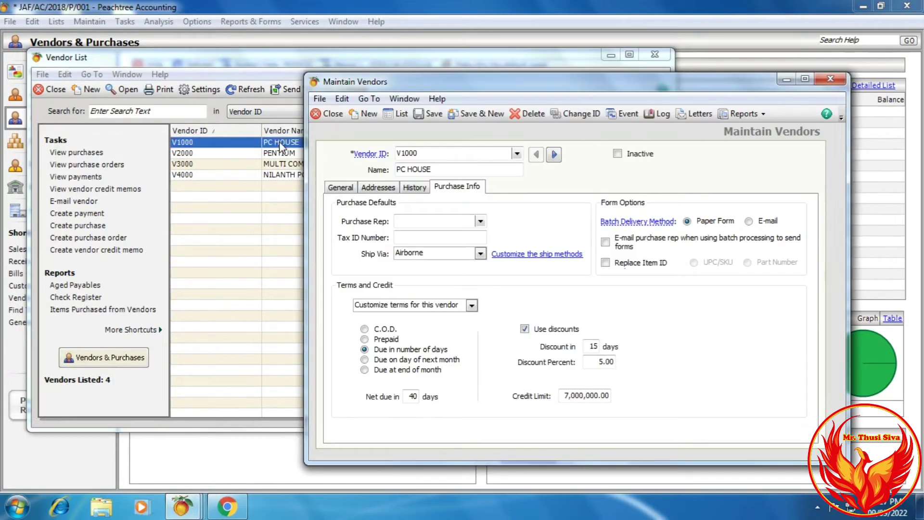
click(414, 188)
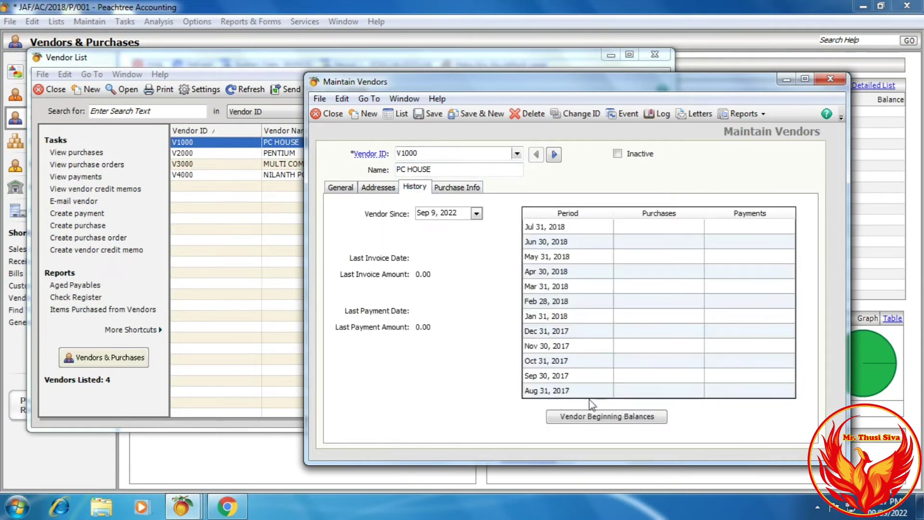
click(588, 417)
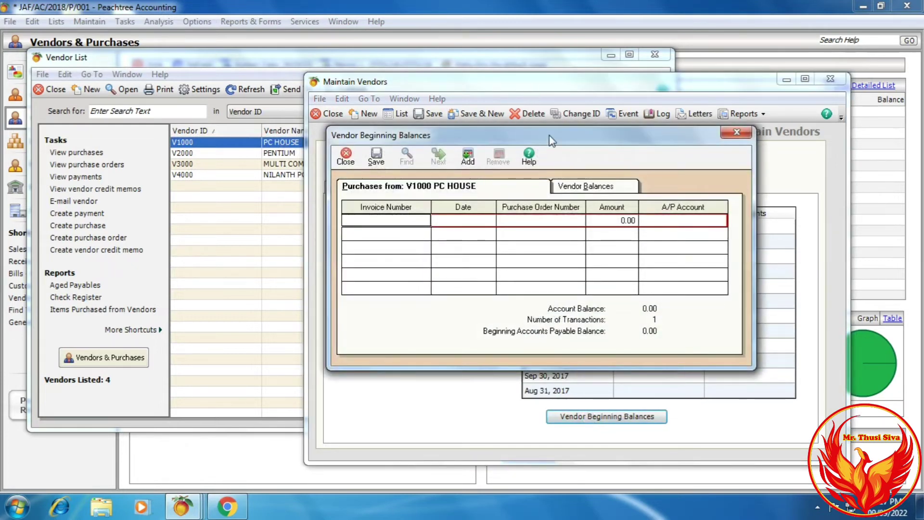
drag(550, 136, 435, 106)
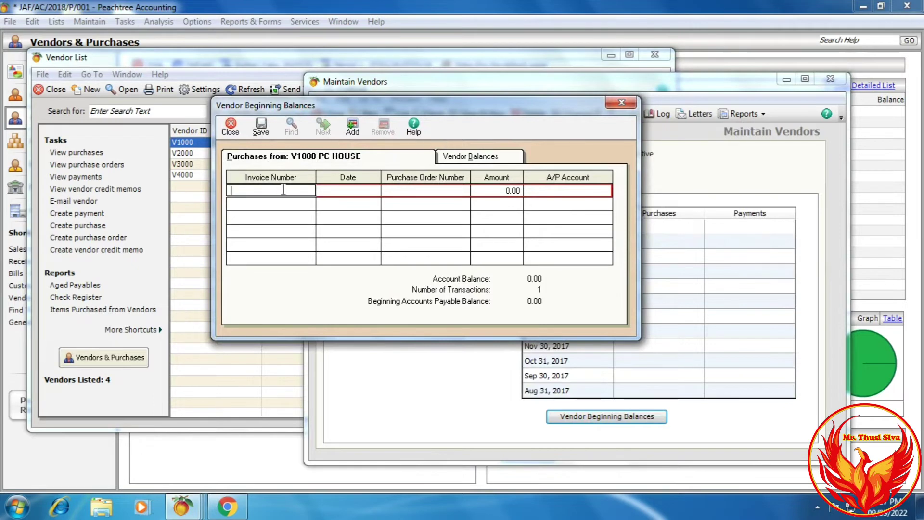
- Enter invoice number IN-0005 and date 10 Dec 2018 as V1000's beginning balance entry, checking both against the PDF
click(233, 514)
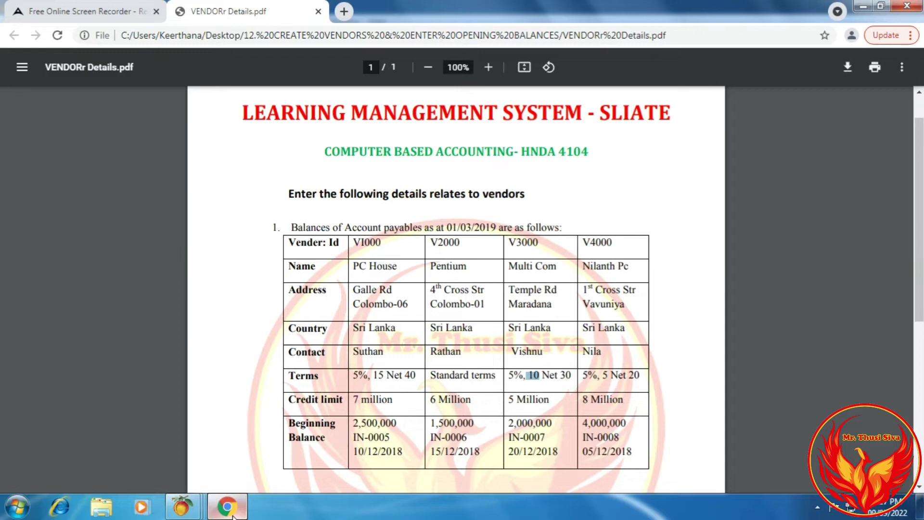
click(233, 514)
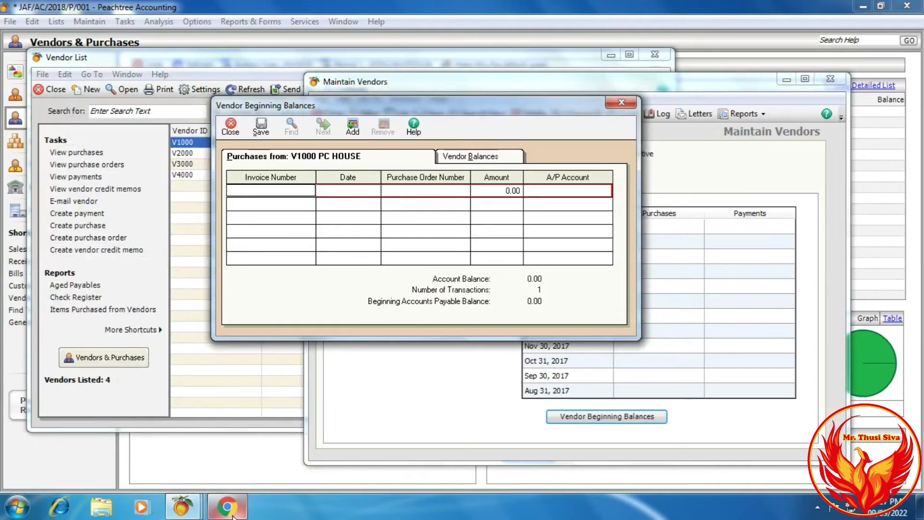
text(IN-0005)
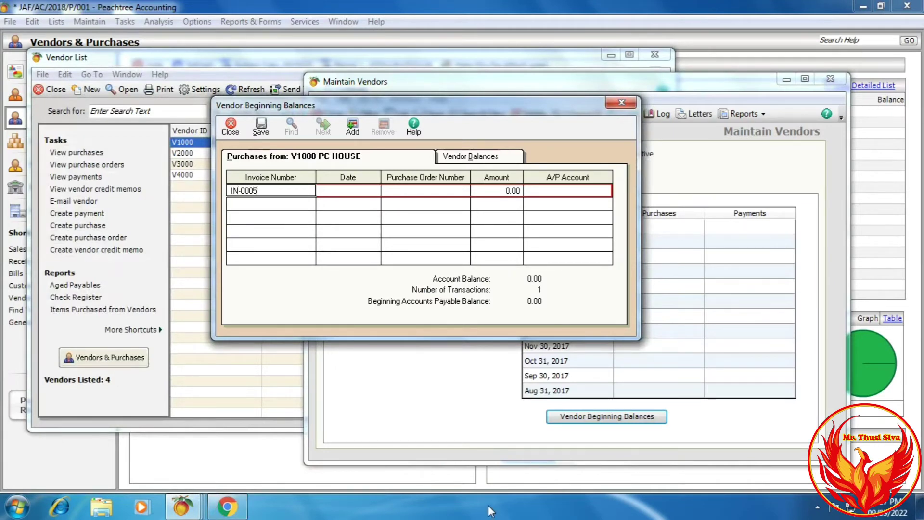
key(Tab)
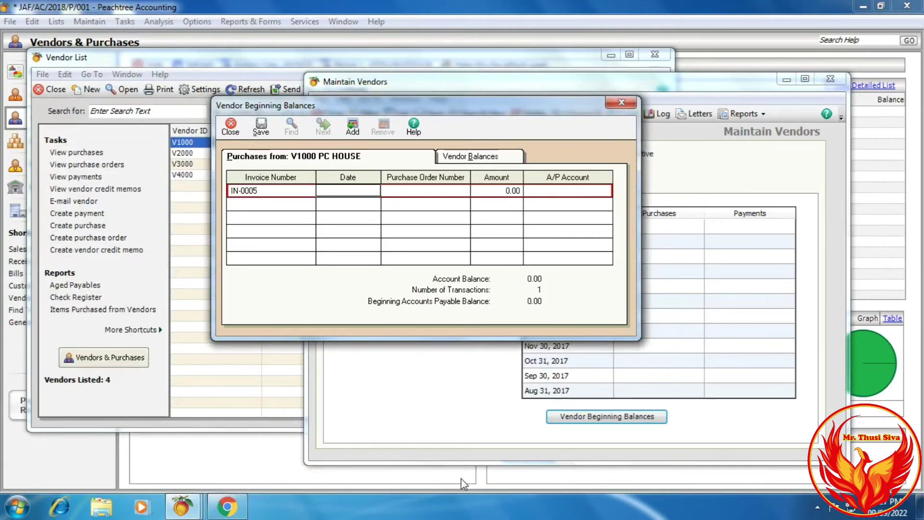
click(225, 514)
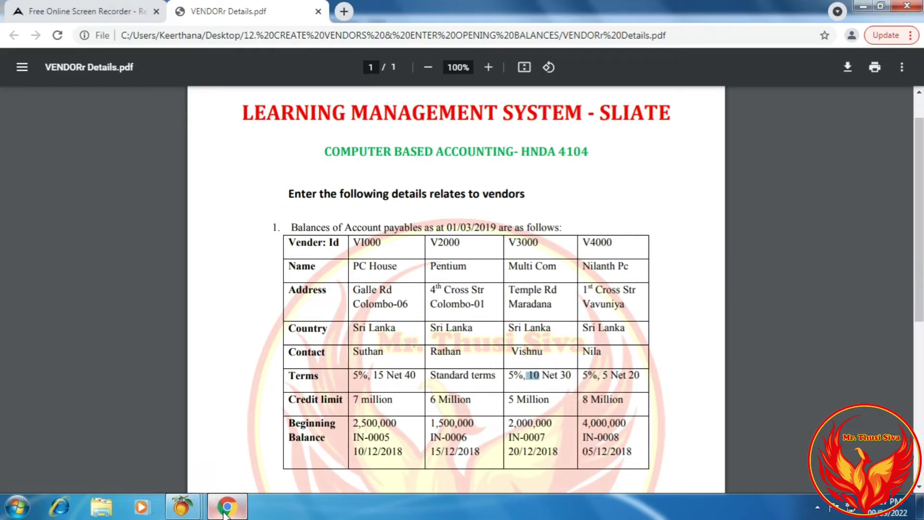
click(225, 514)
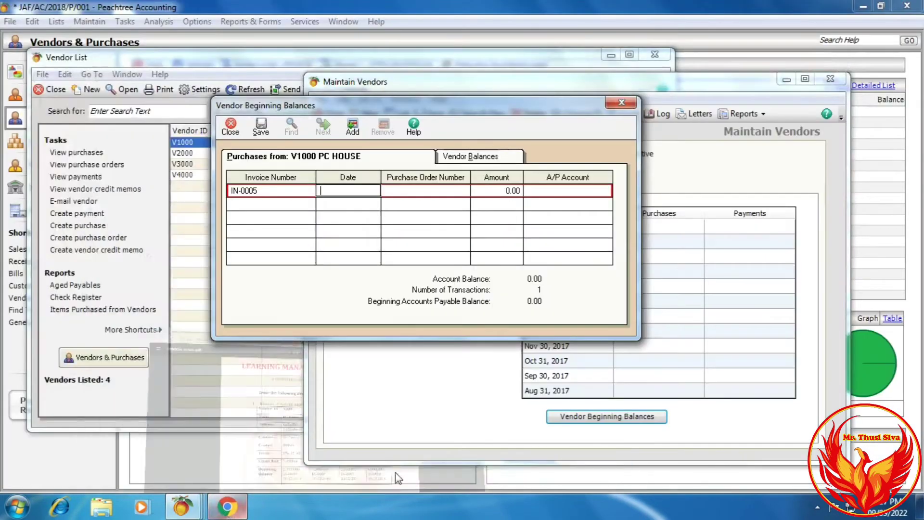
text(101220)
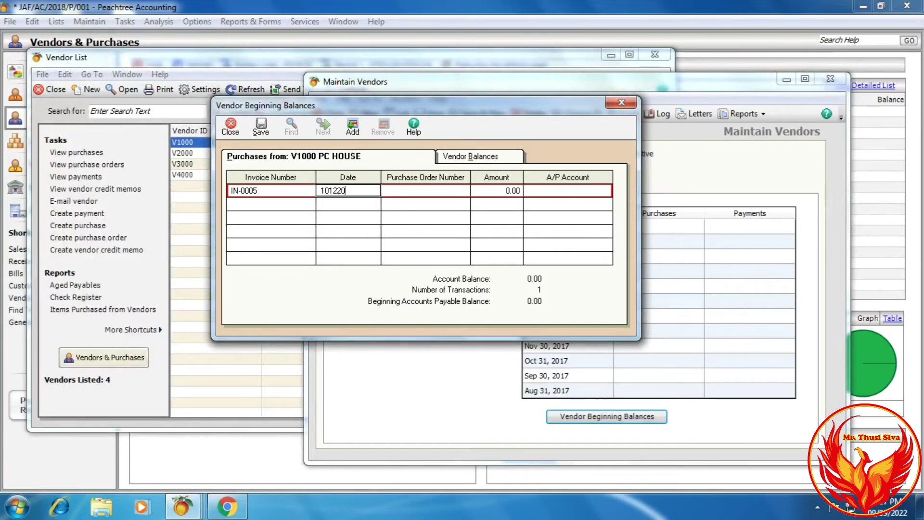
text(18)
key(Tab)
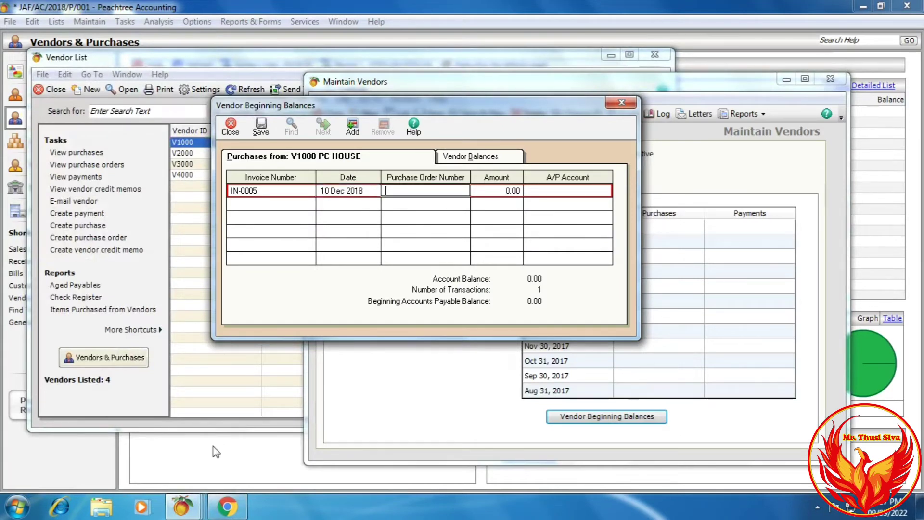
- Check V1000's beginning balance in the PDF and enter 2,500,000 as the amount of invoice IN-0005, leaving the purchase order number blank
click(223, 509)
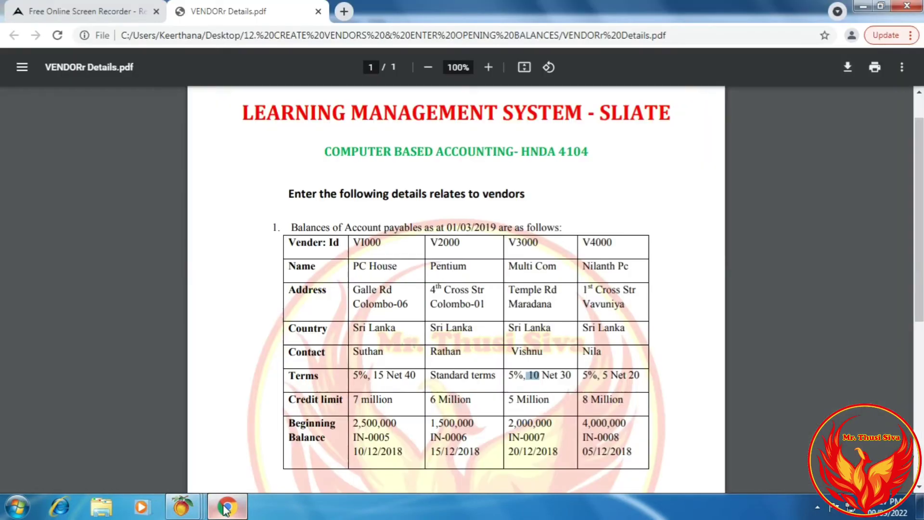
click(225, 509)
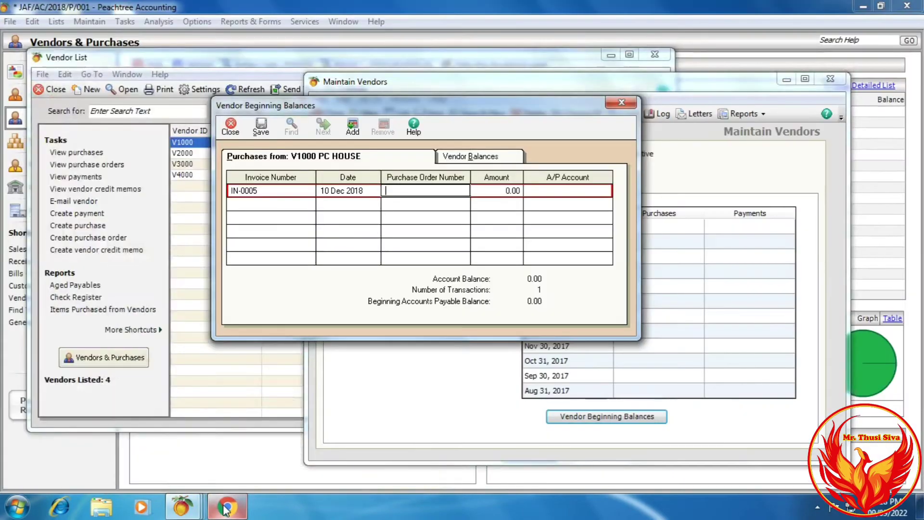
click(225, 509)
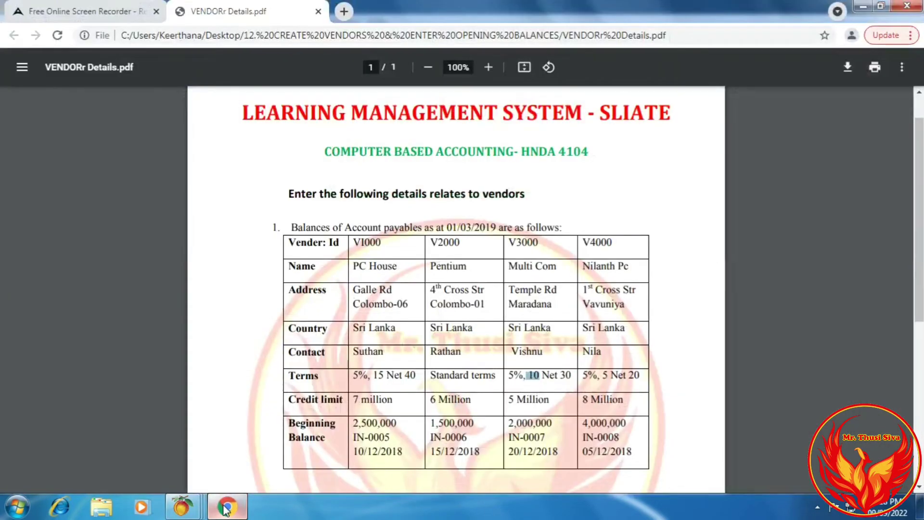
click(225, 509)
text(2,5)
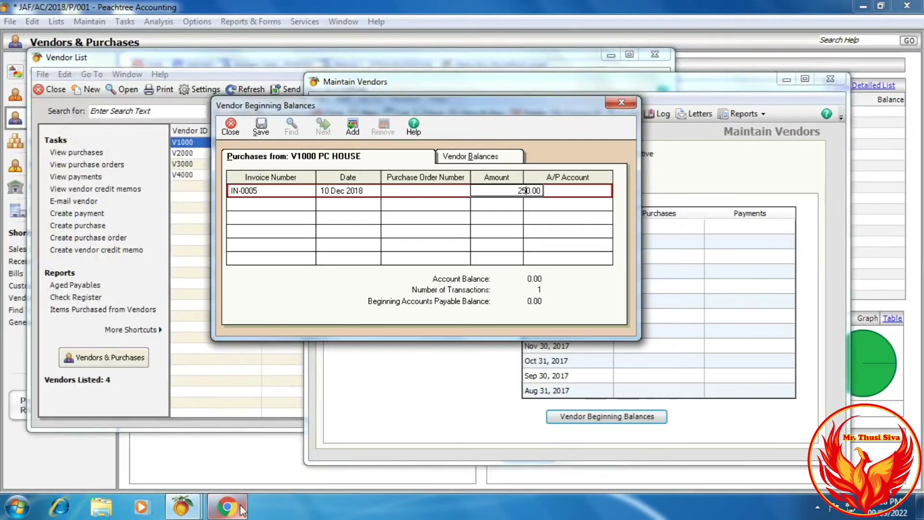
text(00,00)
key(Tab)
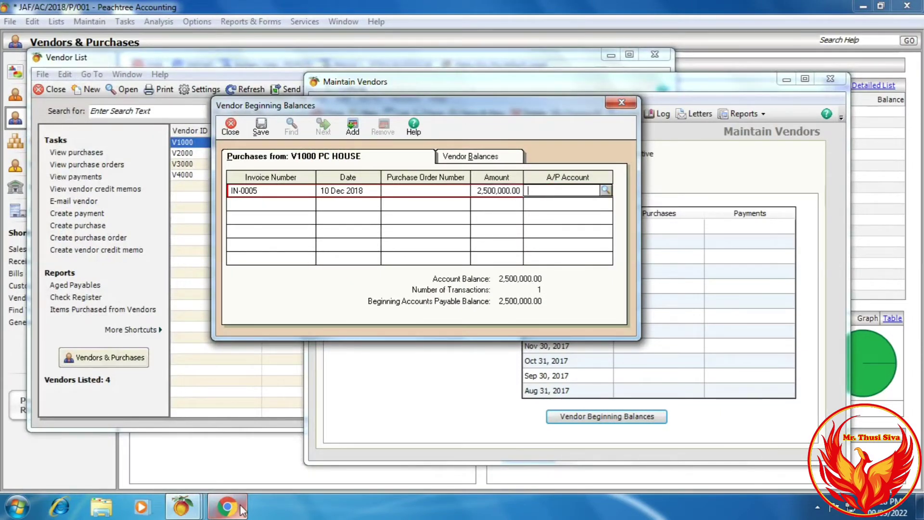
- Assign A/P account 20000 ACCOUNT PAYABLE to invoice IN-0005
click(605, 191)
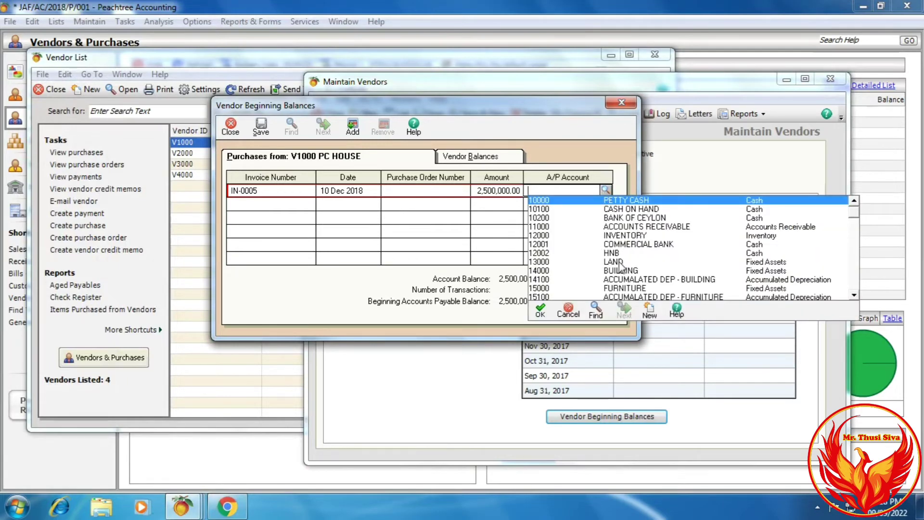
scroll(622, 268, down, 1)
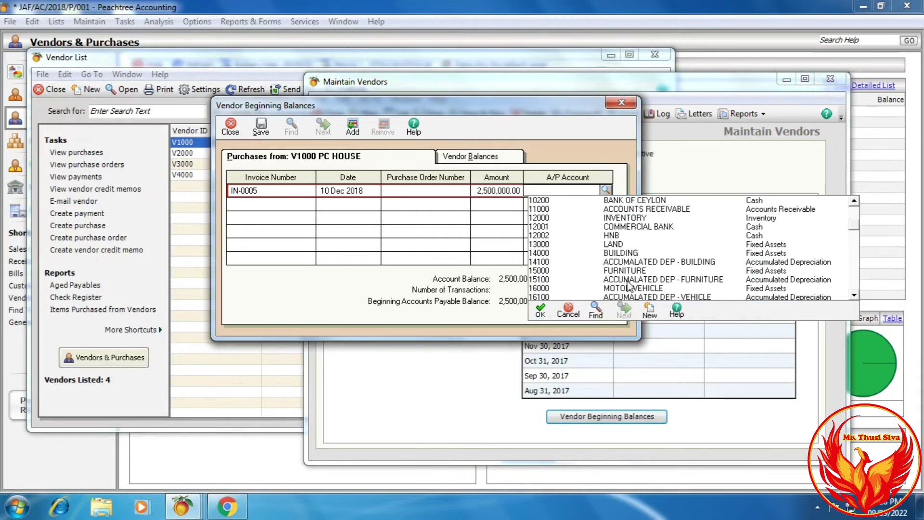
scroll(628, 285, down, 2)
click(638, 271)
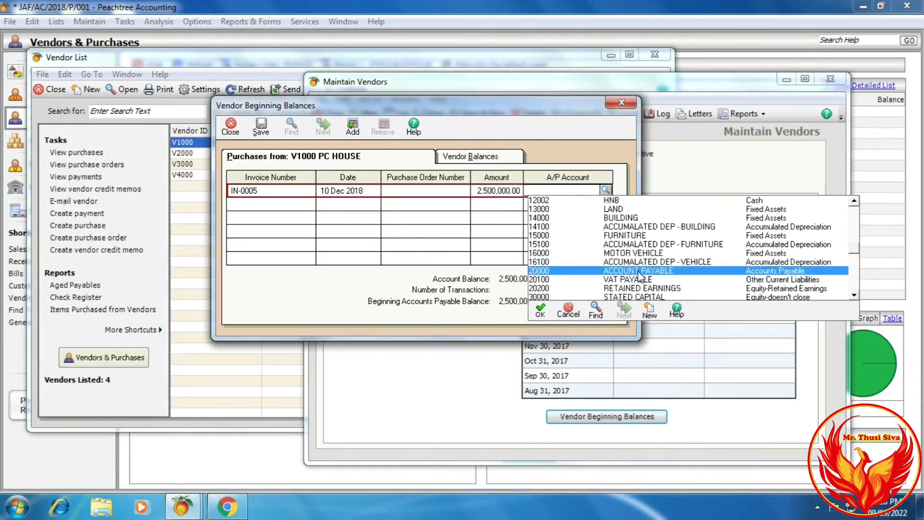
double_click(639, 271)
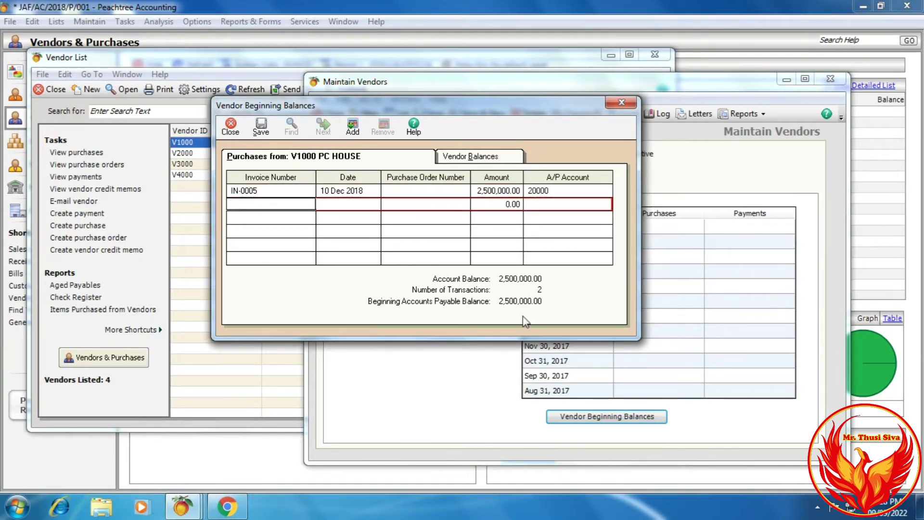
- Return to the list of vendor balances and open the beginning balance entries of V2000 PENTIUM
click(495, 155)
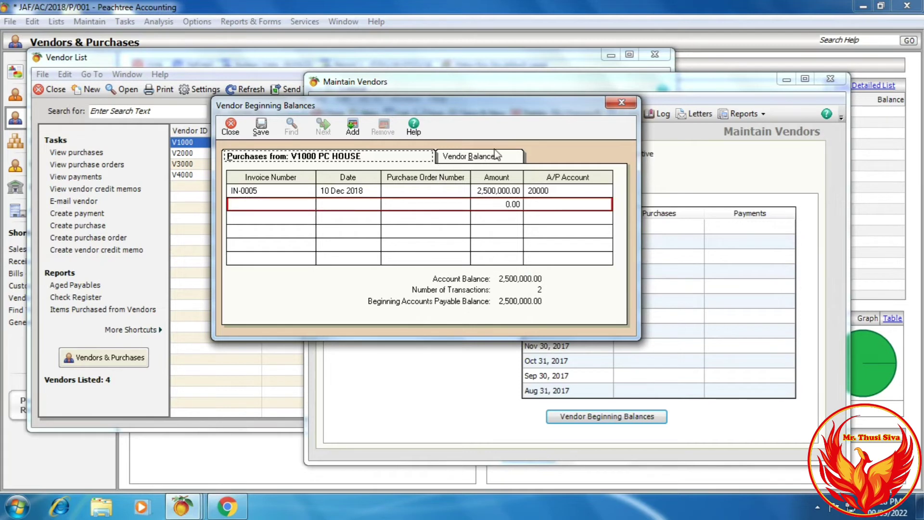
click(496, 155)
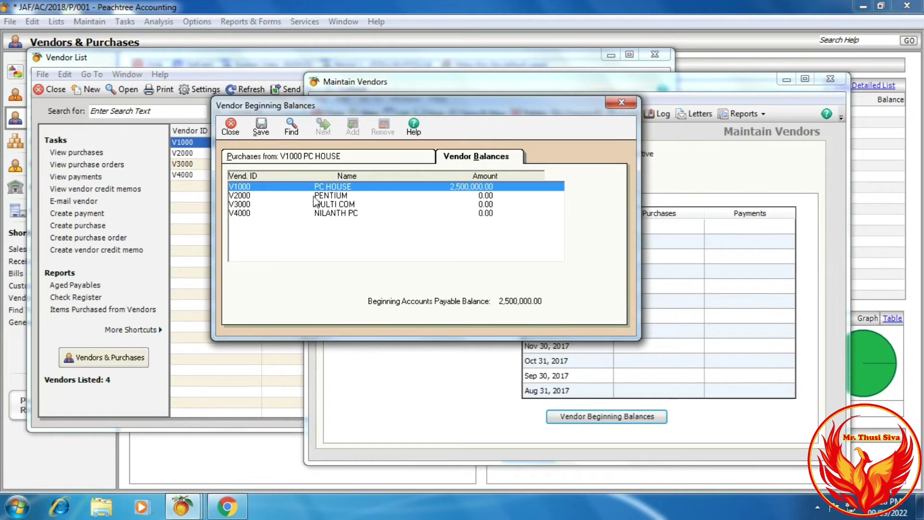
double_click(339, 196)
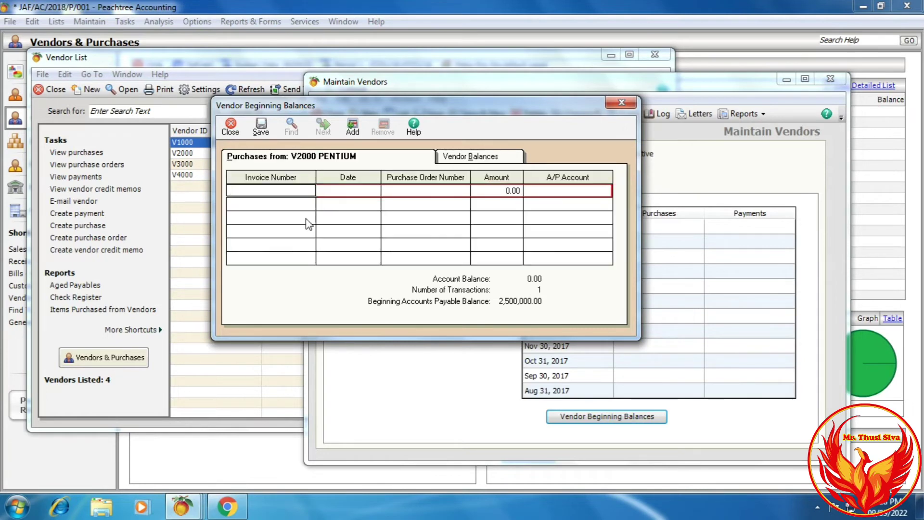
- Enter invoice number IN-0006 and date 15122018 as V2000's beginning balance entry, checking both against the PDF
click(244, 508)
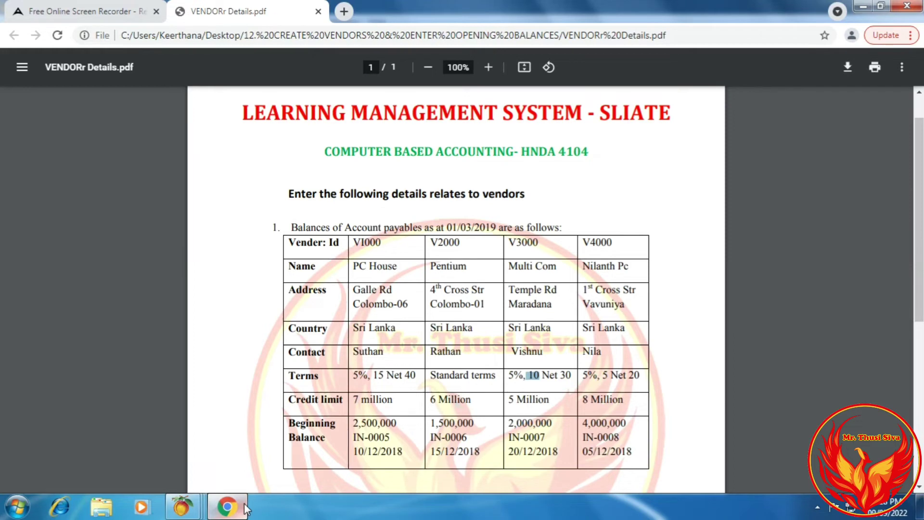
click(244, 508)
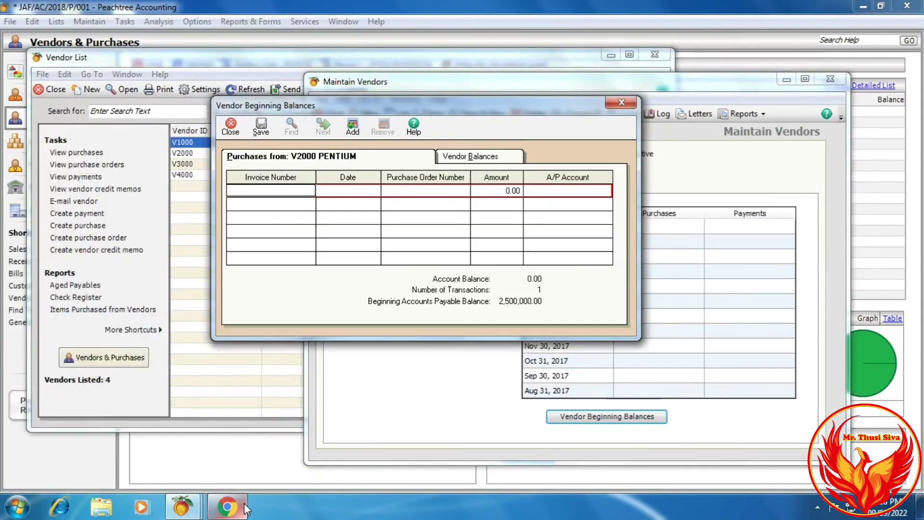
text(-0006)
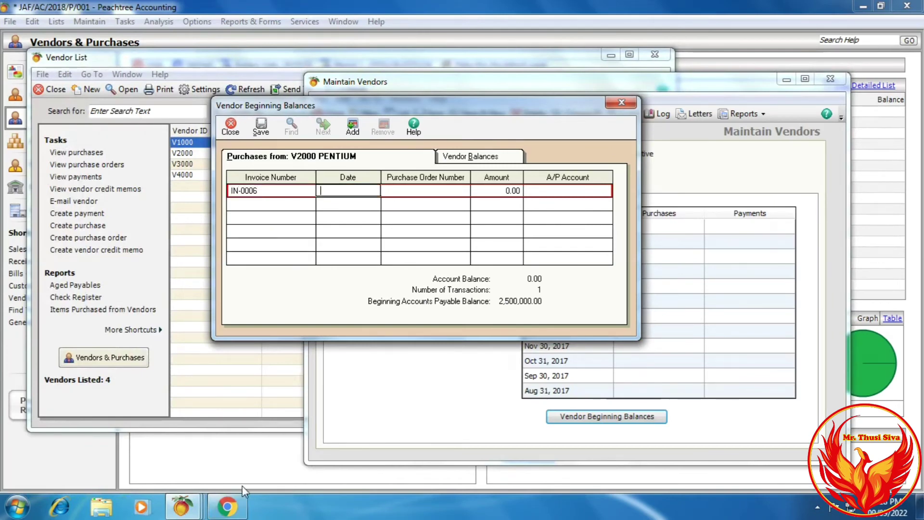
click(228, 507)
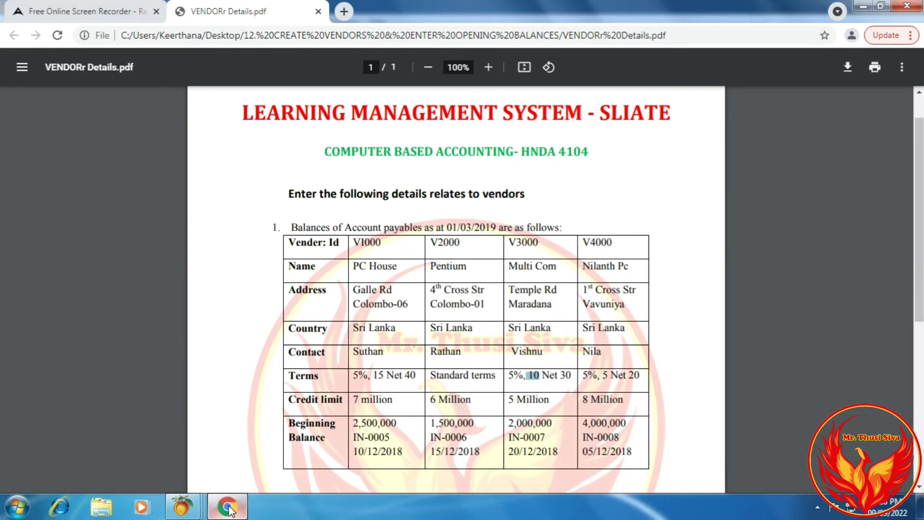
click(228, 507)
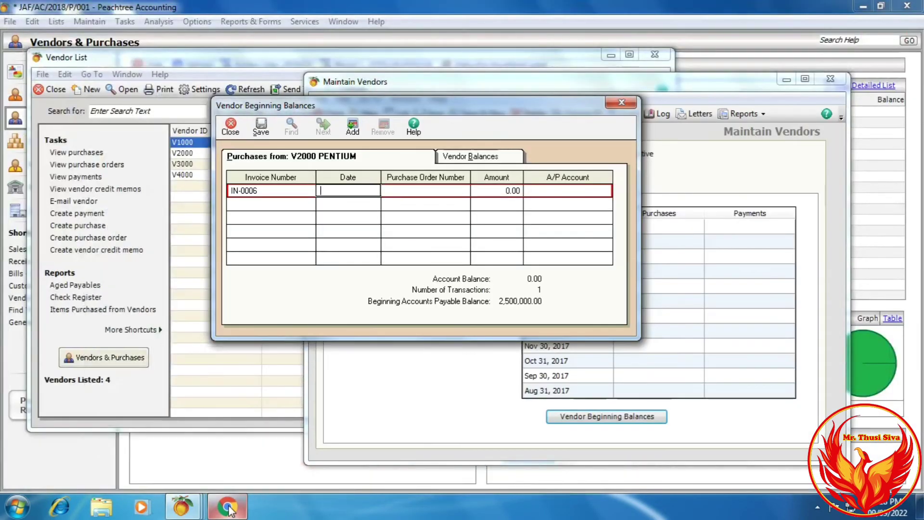
text(15122018)
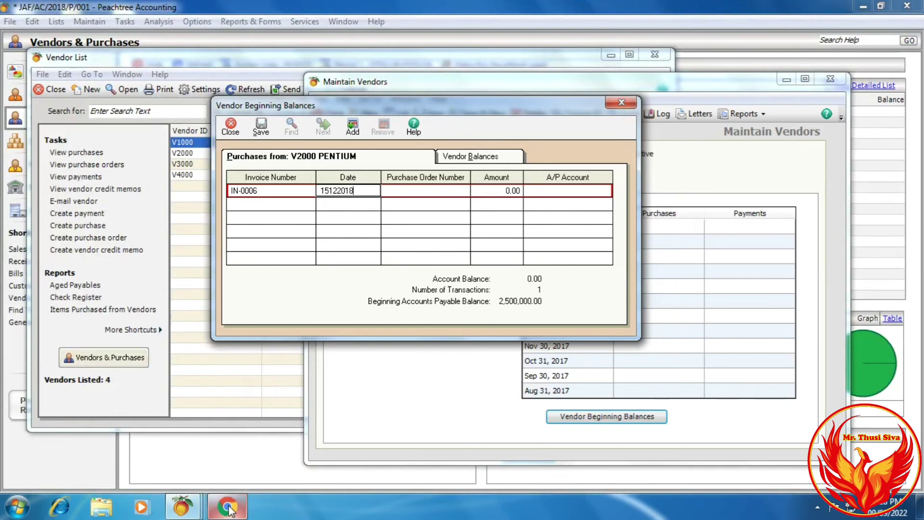